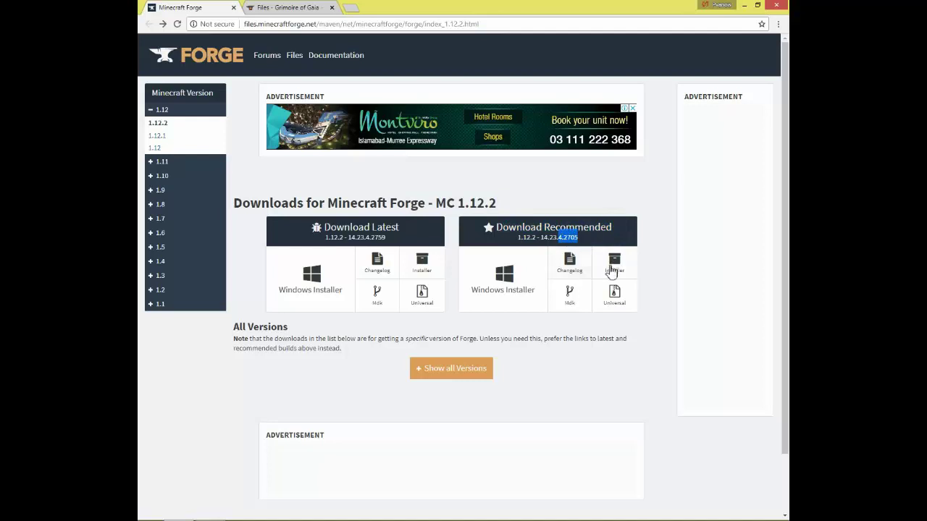
# Step: Download the recommended Forge installer for Minecraft 1.12.2, and check the Grimoire of Gaia files page for the matching 1.12.2 game version
pyautogui.click(614, 270)
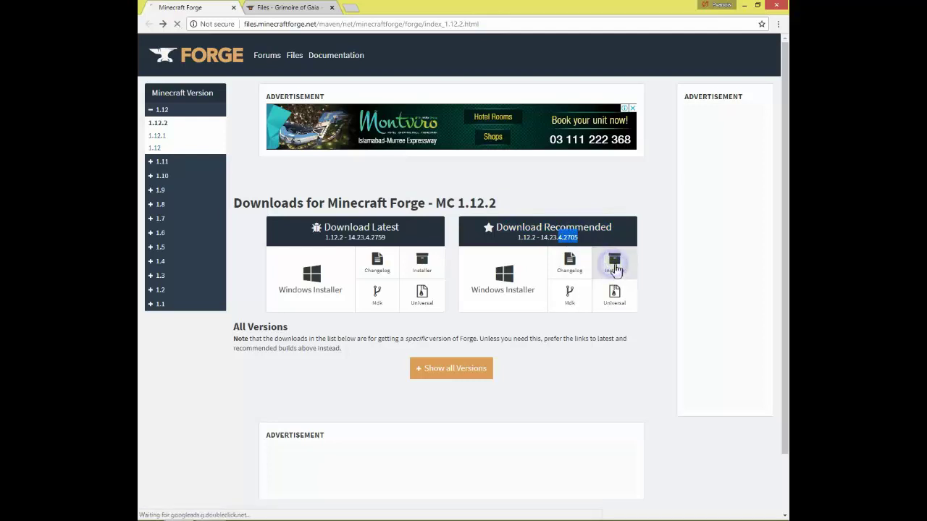
pyautogui.hotkey('ctrl', 'Tab')
pyautogui.moveTo(340, 165); pyautogui.dragTo(259, 175)
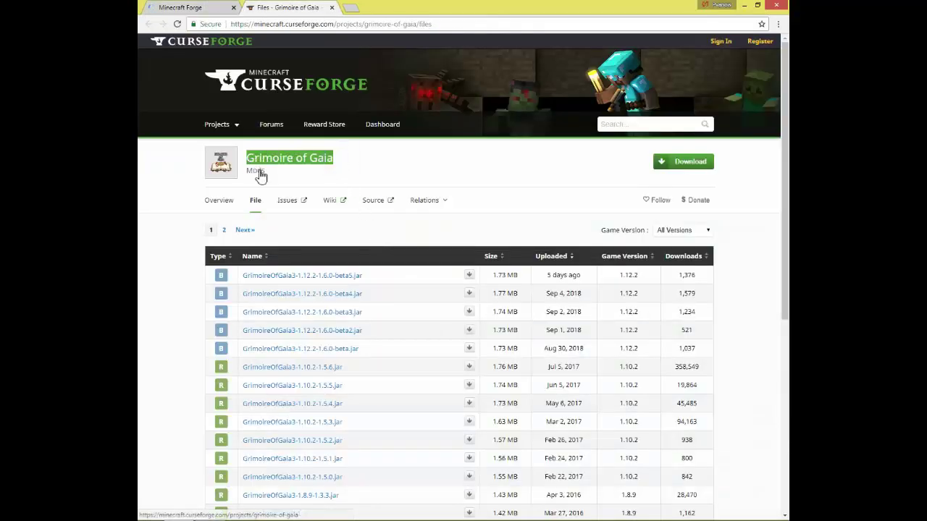
pyautogui.click(341, 168)
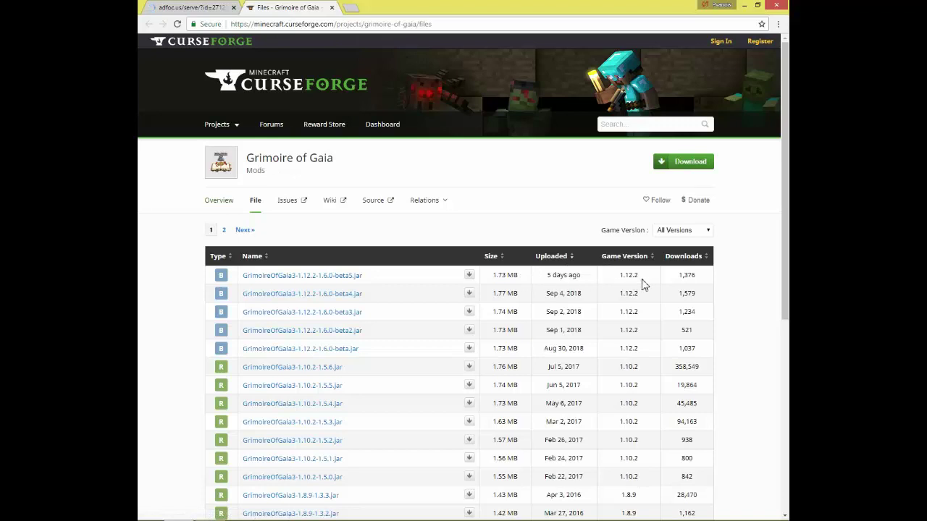
pyautogui.moveTo(642, 283); pyautogui.dragTo(612, 282)
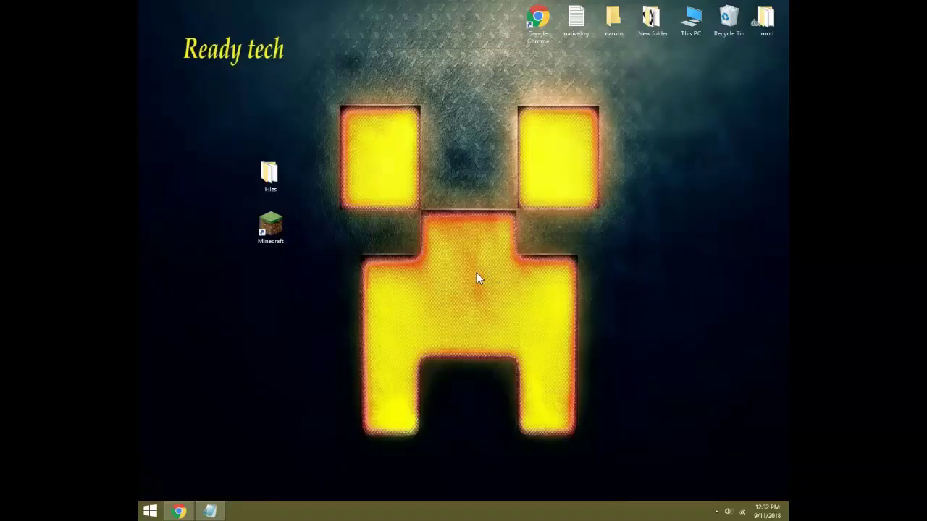
# Step: Move the Forge installer and the GrimoireOfGaia3 mod file from the Files folder onto the desktop, and close the folder
pyautogui.doubleClick(273, 189)
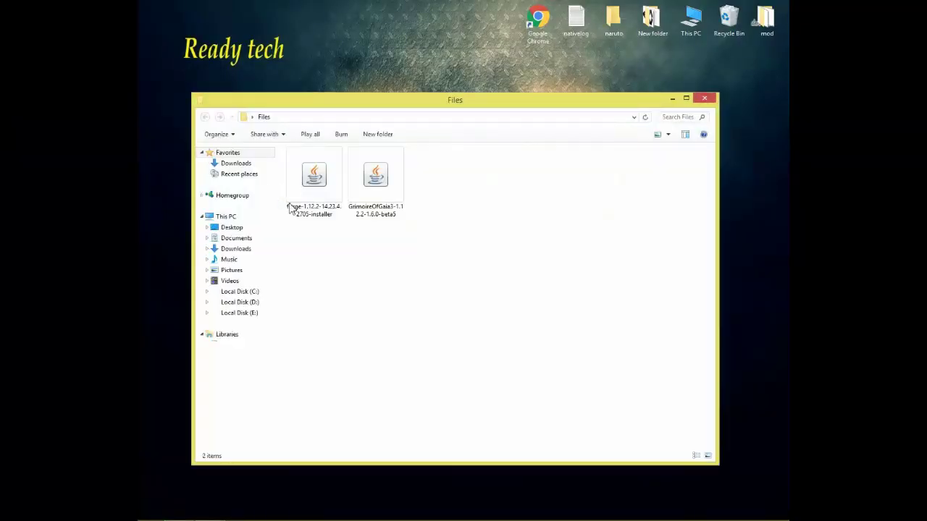
pyautogui.moveTo(326, 240); pyautogui.dragTo(376, 185)
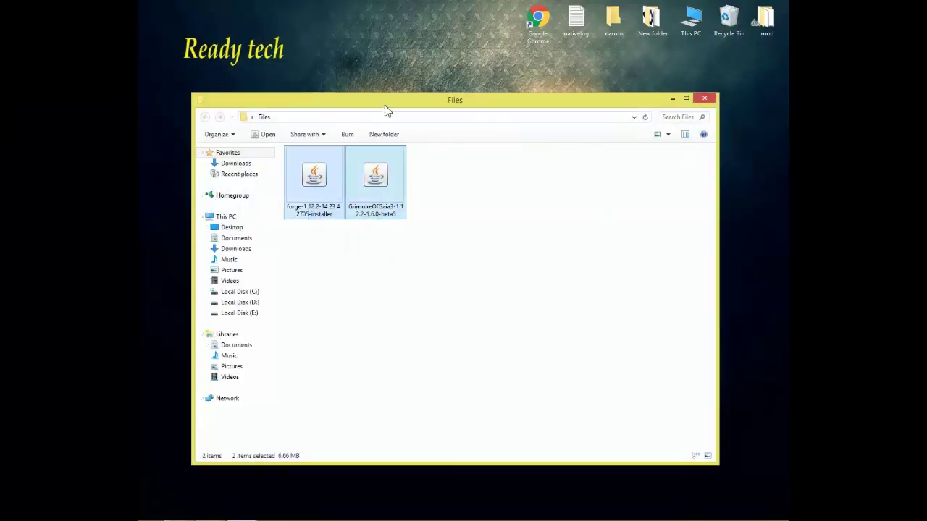
pyautogui.moveTo(385, 109); pyautogui.dragTo(629, 139)
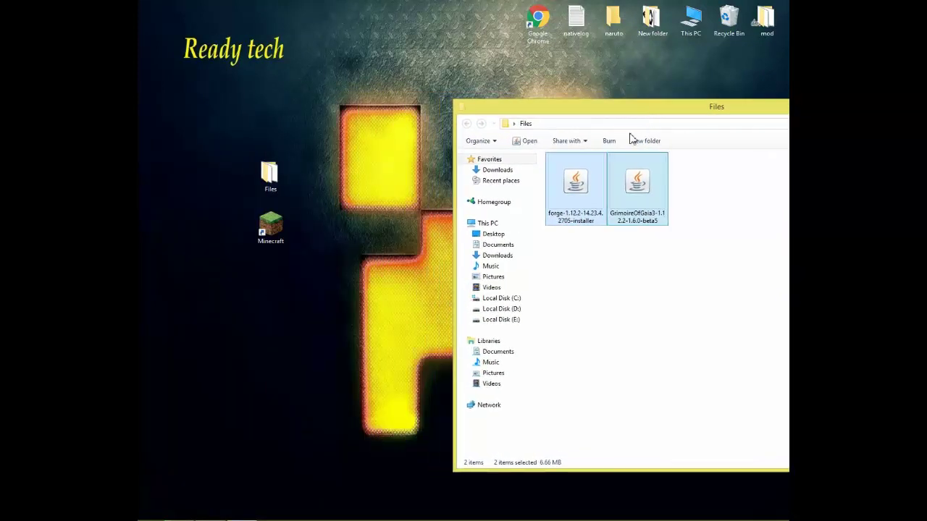
pyautogui.moveTo(574, 202); pyautogui.dragTo(280, 296)
pyautogui.click(579, 201)
pyautogui.moveTo(639, 109)
pyautogui.mouseDown()
pyautogui.moveTo(499, 99)
pyautogui.moveTo(624, 100)
pyautogui.mouseUp()
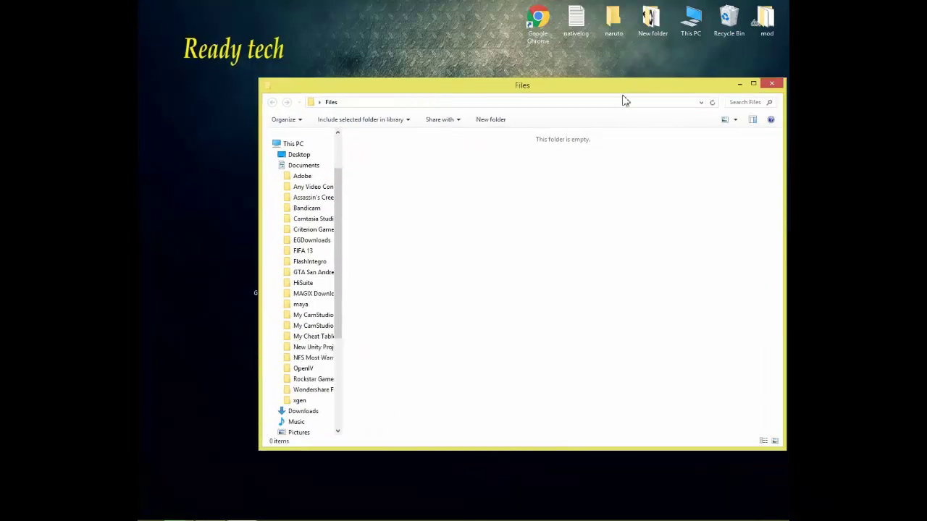
pyautogui.click(771, 84)
# Step: Rearrange the desktop so the Forge installer icon sits directly beside the Files folder
pyautogui.moveTo(339, 194); pyautogui.dragTo(294, 259)
pyautogui.rightClick(360, 241)
pyautogui.press('Escape')
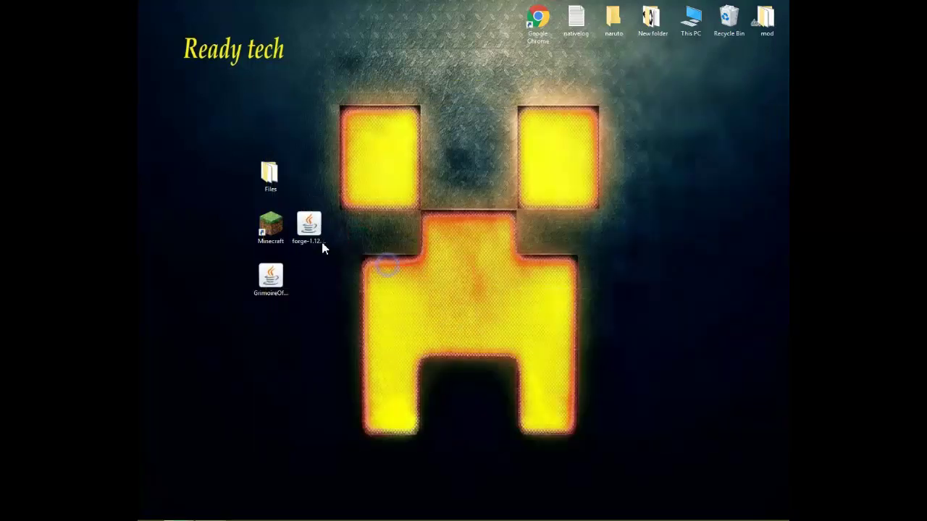
pyautogui.hotkey('ctrl', 'z')
pyautogui.click(351, 247)
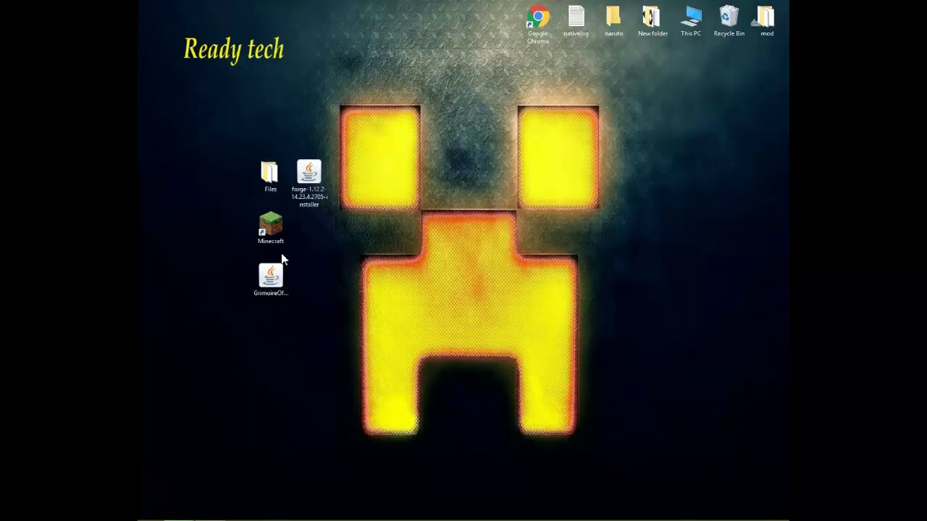
# Step: Open the Minecraft launcher and save a new launch configuration named "Ready tech" that uses release 1.12.2
pyautogui.doubleClick(279, 230)
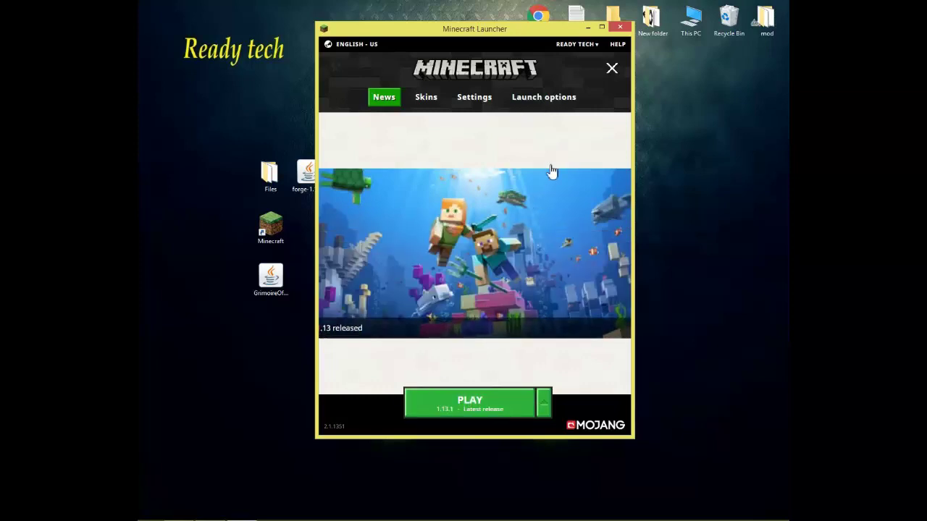
pyautogui.click(539, 106)
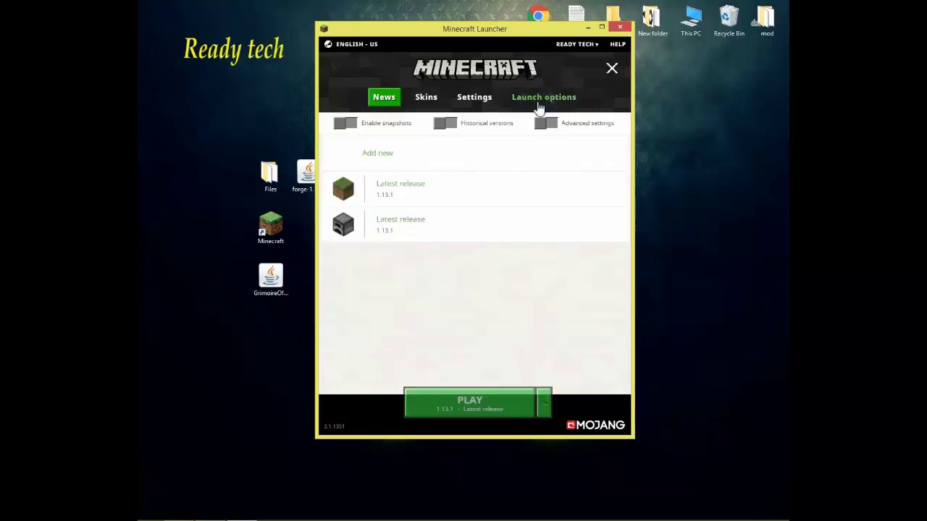
pyautogui.click(457, 158)
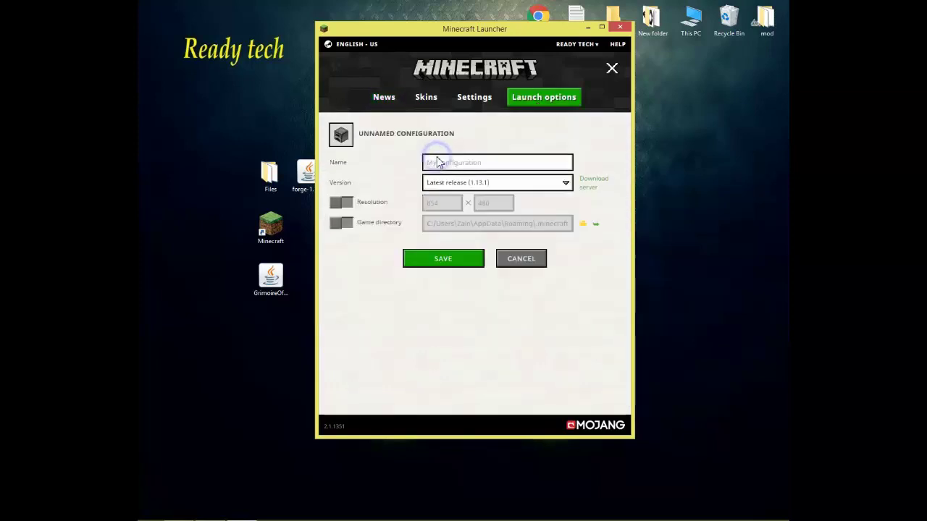
pyautogui.click(498, 185)
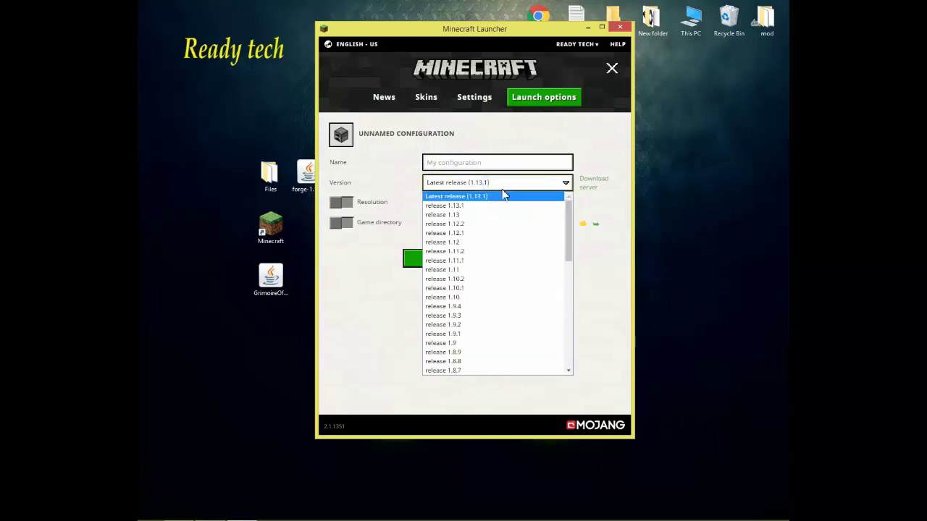
pyautogui.click(472, 225)
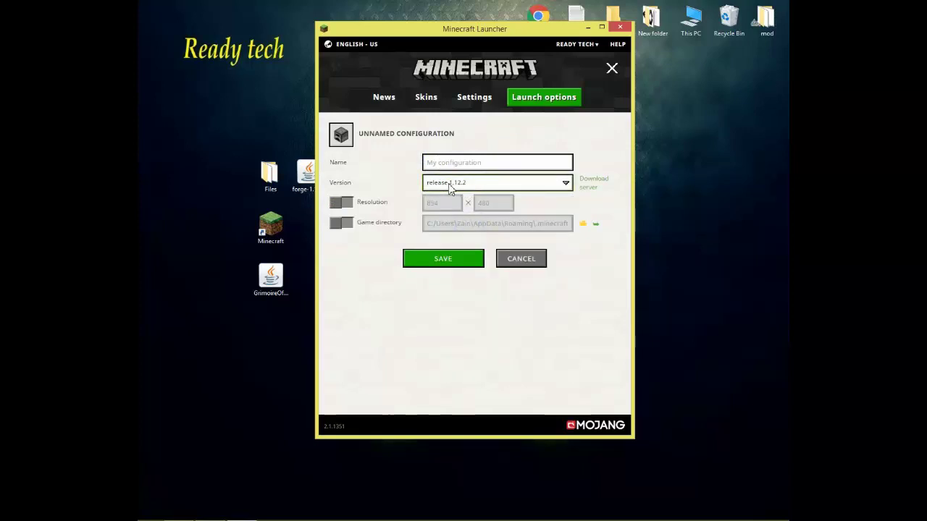
pyautogui.click(478, 164)
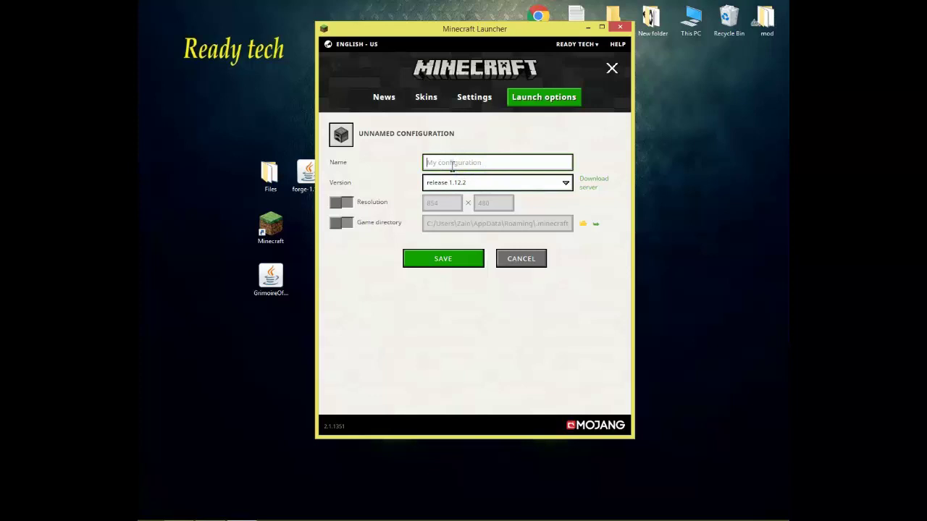
pyautogui.write('Ready tech')
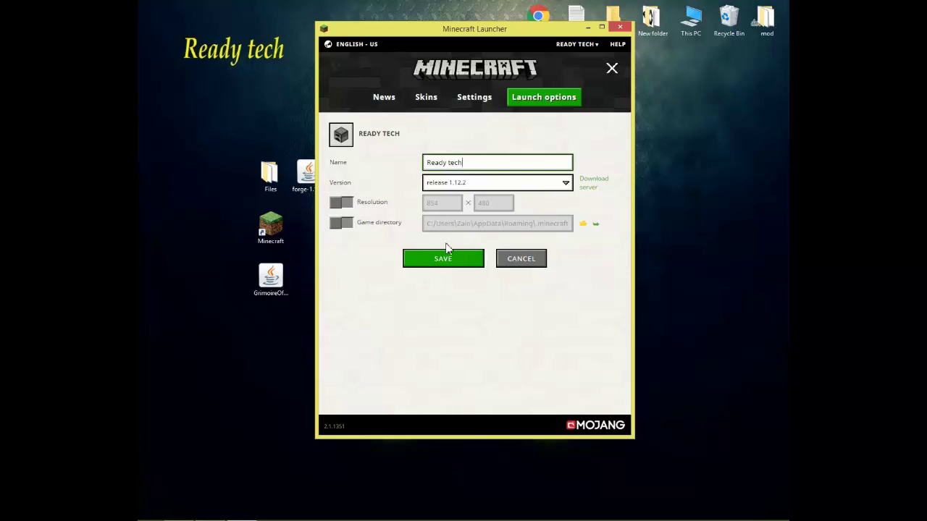
pyautogui.click(449, 262)
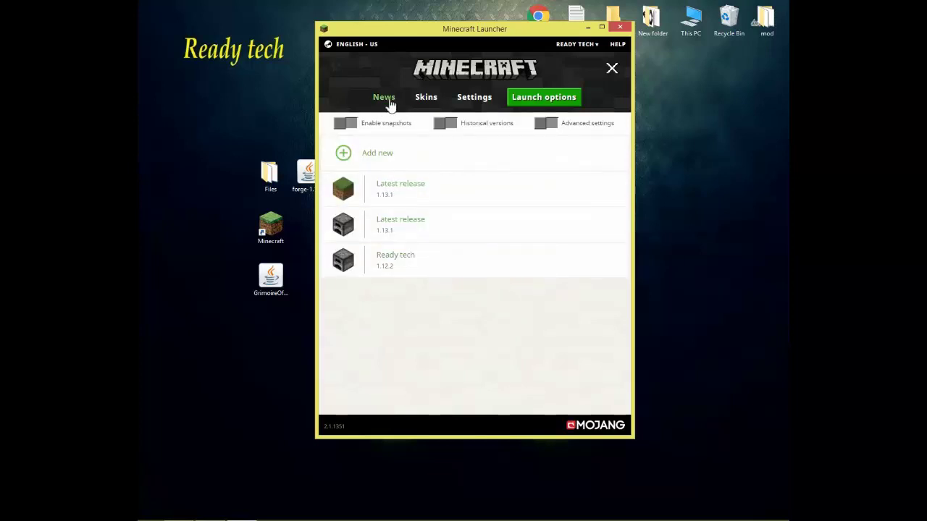
# Step: Start Minecraft with the "Ready tech" launch configuration, and quit the game from its main menu
pyautogui.click(387, 103)
pyautogui.click(542, 402)
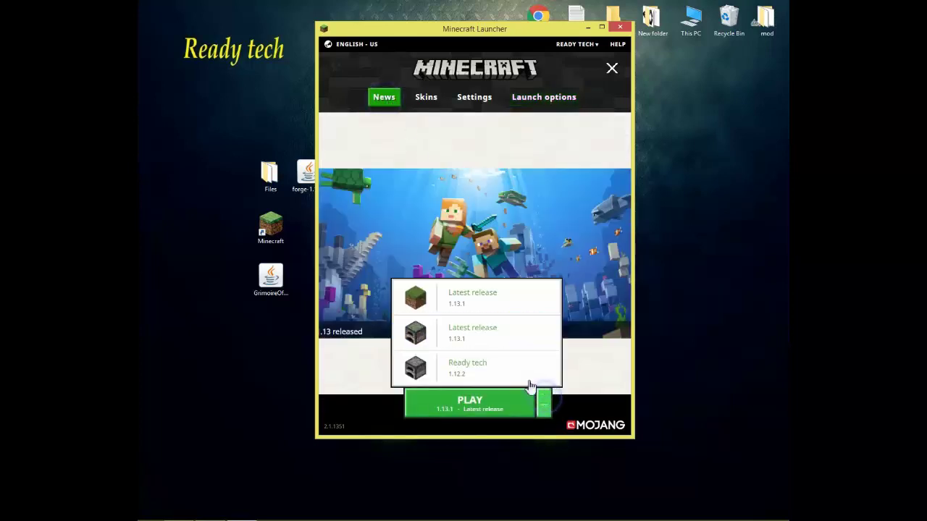
pyautogui.click(455, 369)
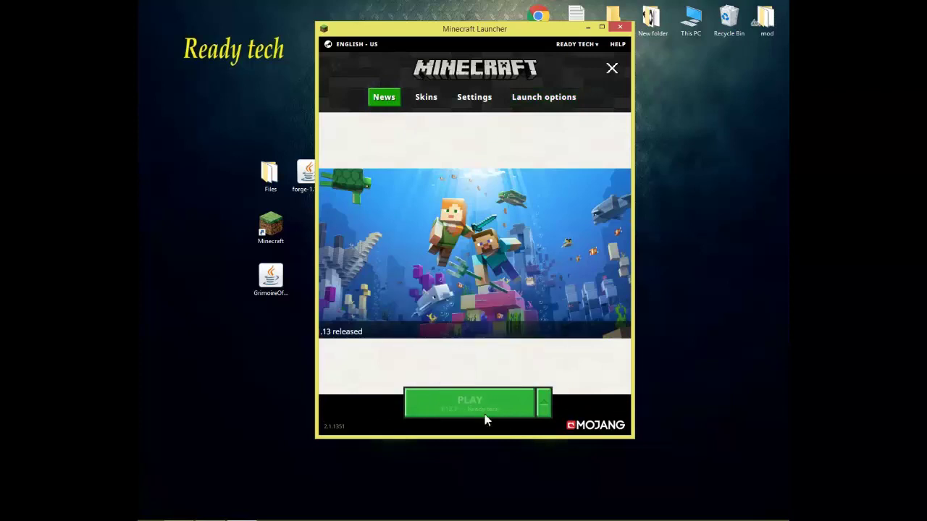
pyautogui.click(450, 412)
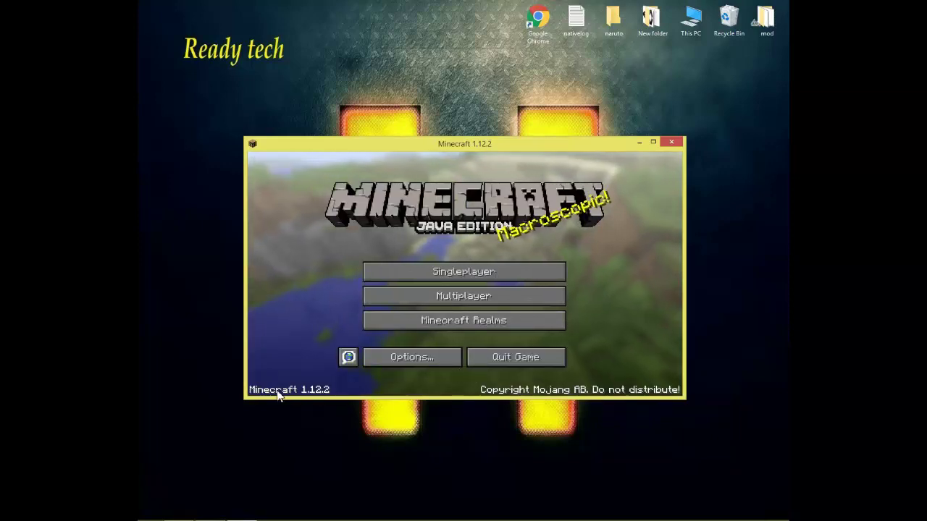
pyautogui.click(515, 358)
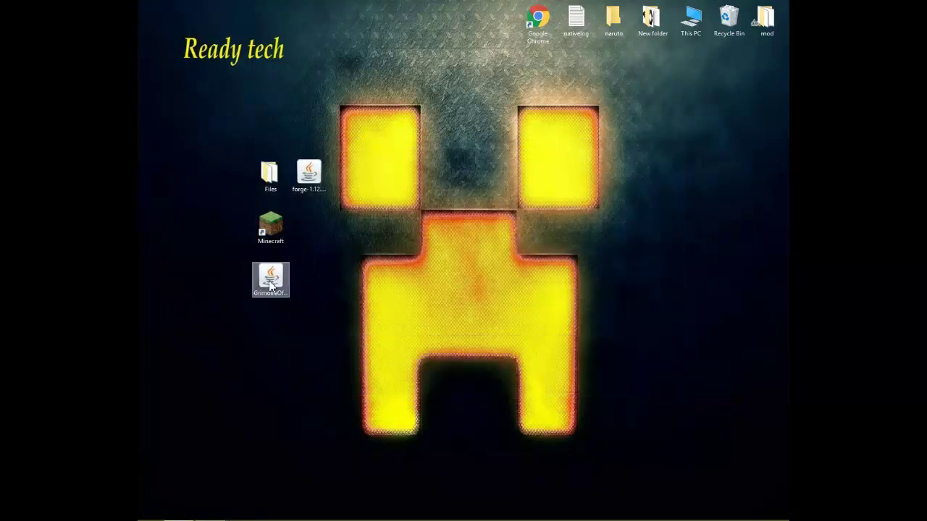
pyautogui.click(315, 202)
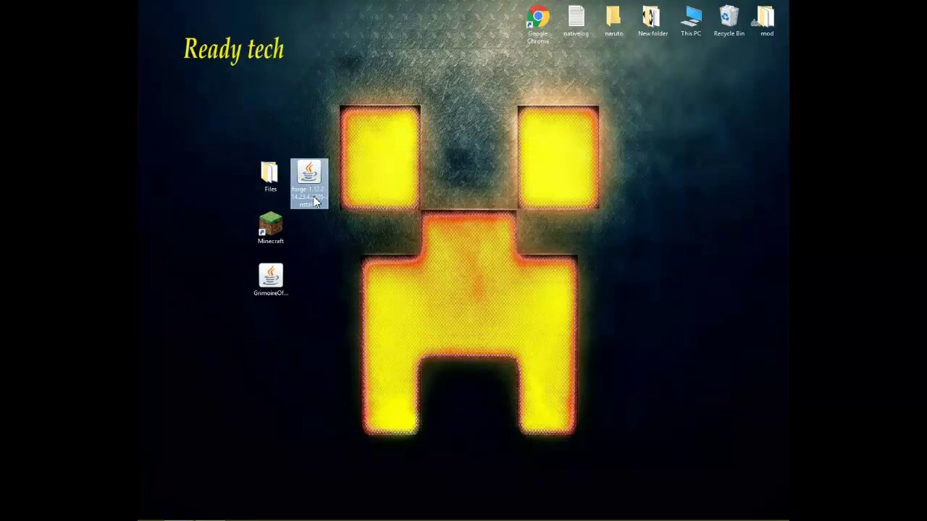
pyautogui.click(335, 271)
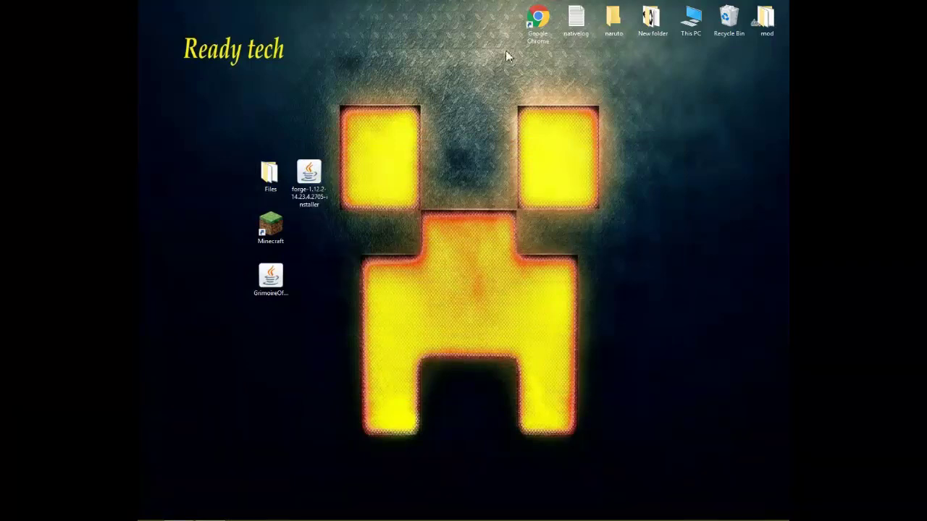
# Step: Add the text annotation "Windows+R" on the desktop below the Grimoire mod file with the screen drawing tool
pyautogui.moveTo(509, 6)
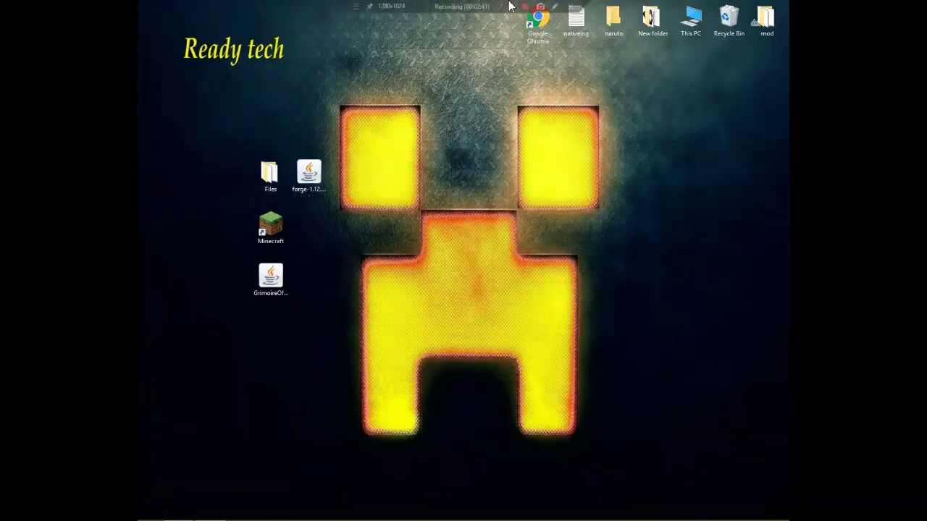
pyautogui.click(554, 6)
pyautogui.click(781, 121)
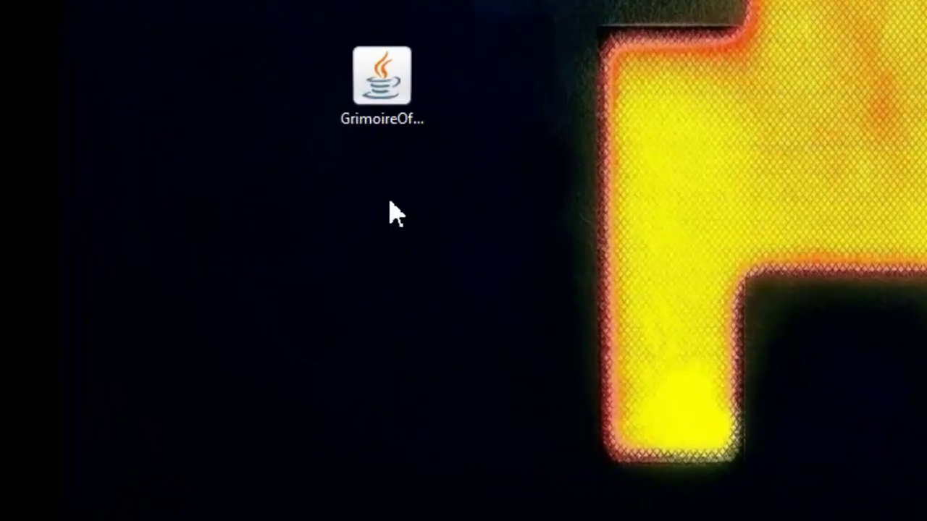
pyautogui.moveTo(351, 50); pyautogui.dragTo(416, 120)
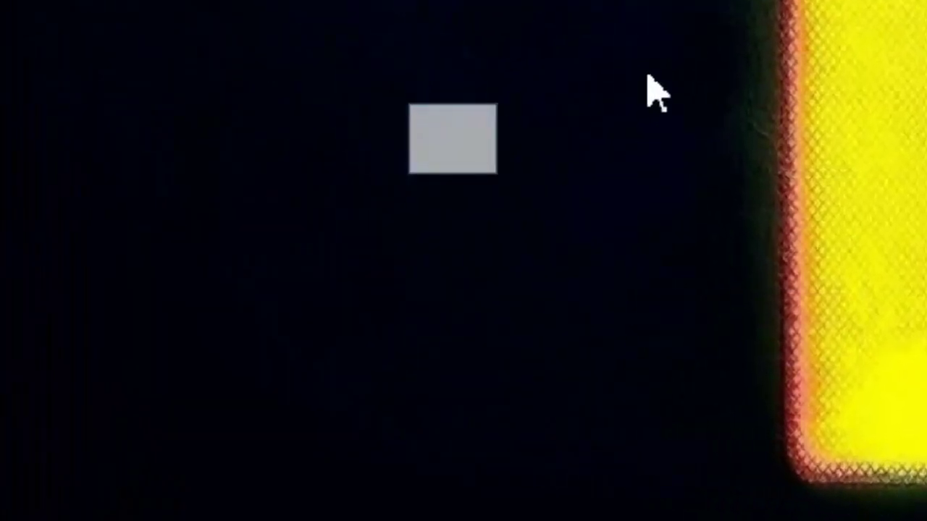
pyautogui.write('Windows ')
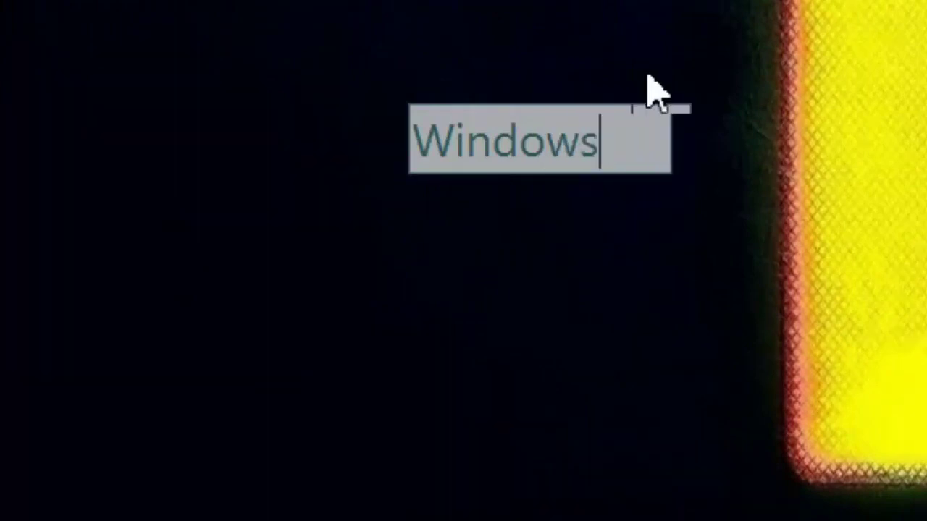
pyautogui.write('+R')
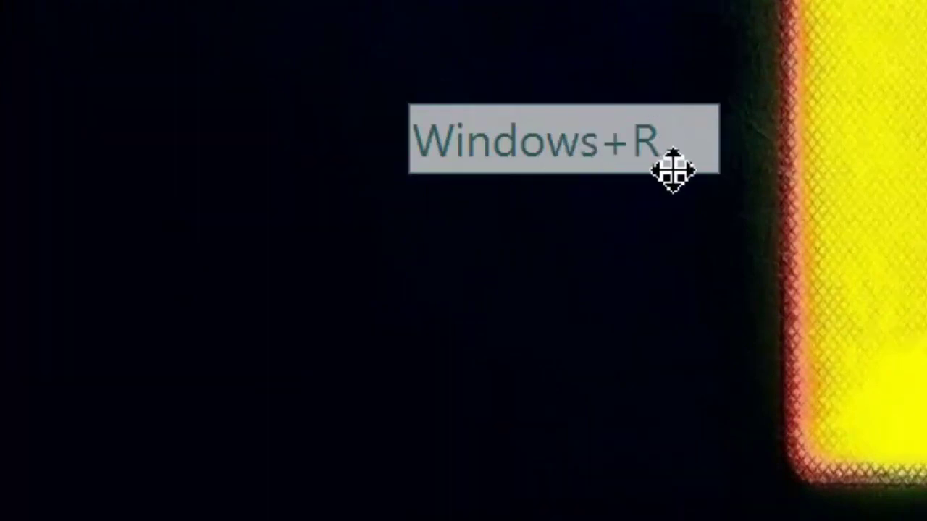
pyautogui.click(584, 194)
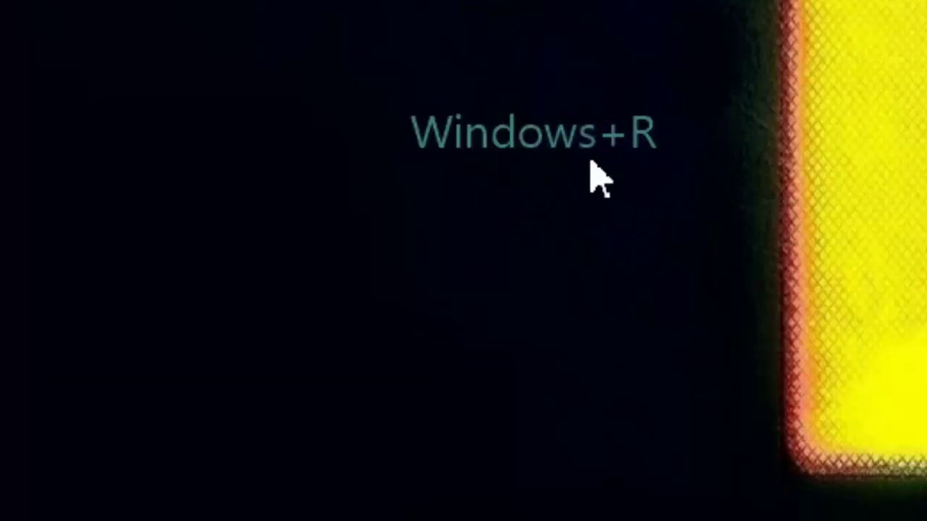
# Step: Open the Minecraft data folder by running %appdata%/.minecraft/ from the Run dialog
pyautogui.press('super+r')
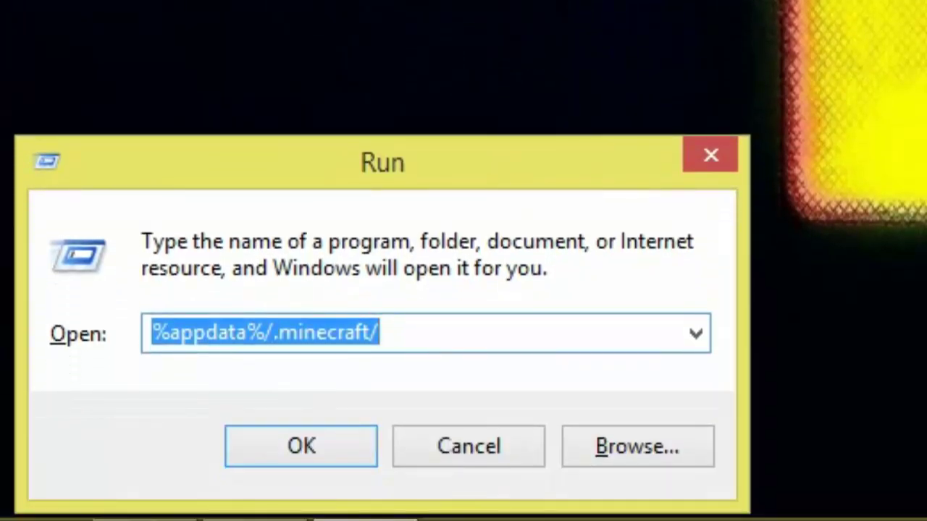
pyautogui.click(419, 351)
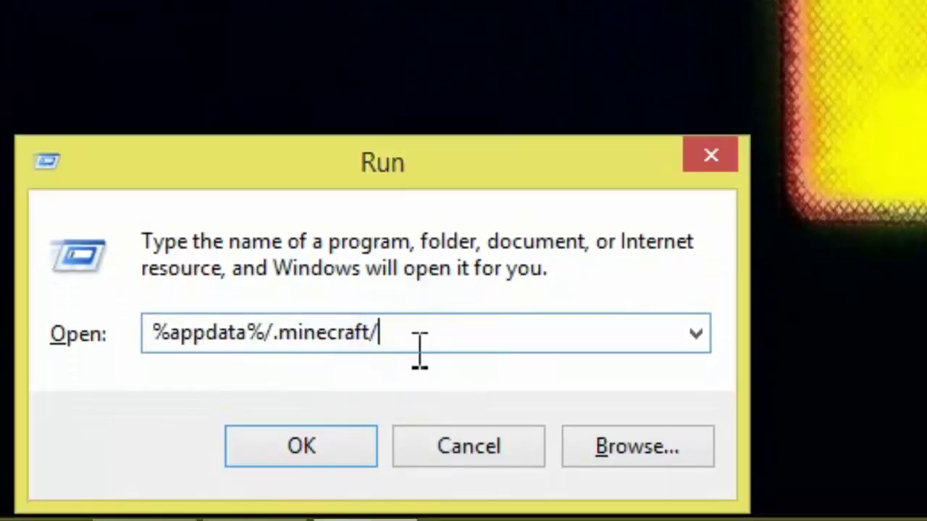
pyautogui.moveTo(419, 350); pyautogui.dragTo(159, 347)
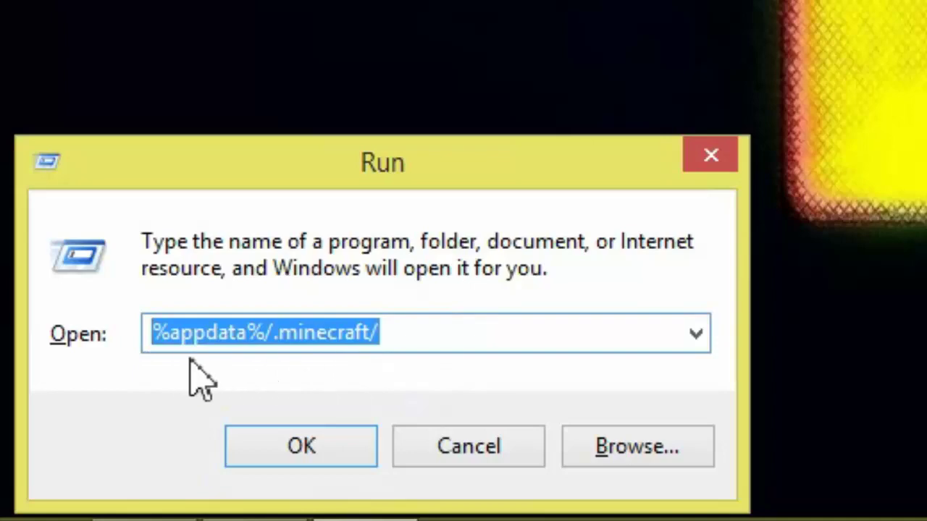
pyautogui.click(419, 335)
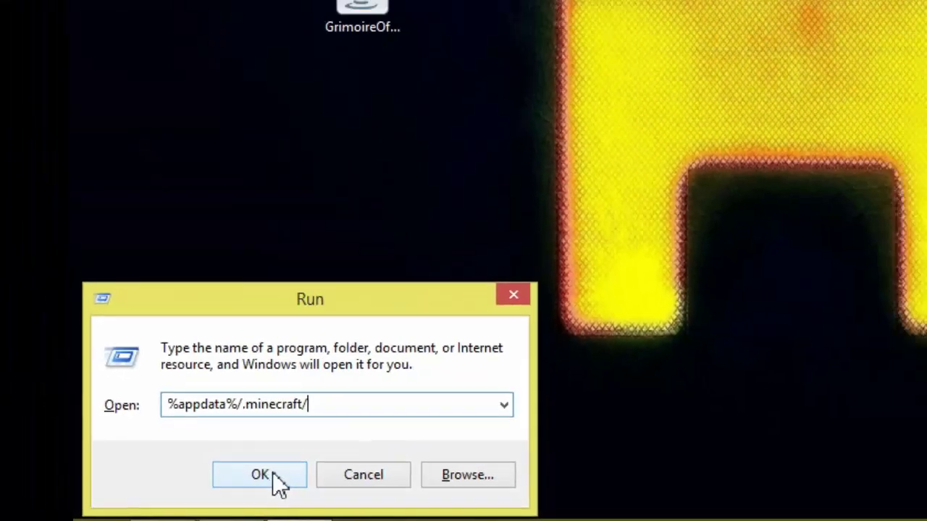
pyautogui.doubleClick(369, 332)
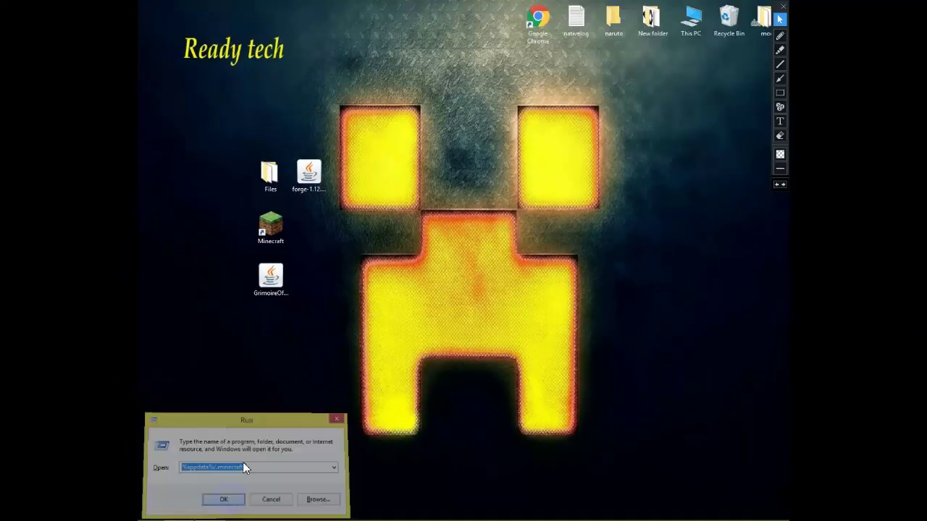
# Step: Examine the versions folder inside the .minecraft folder, select the 1.12.2 folder, and close the window
pyautogui.press('Return')
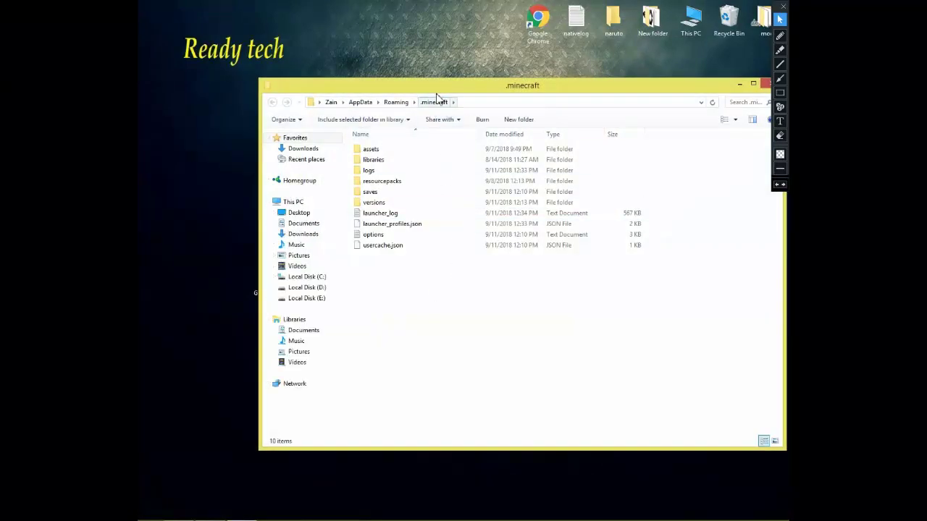
pyautogui.moveTo(436, 96); pyautogui.dragTo(545, 100)
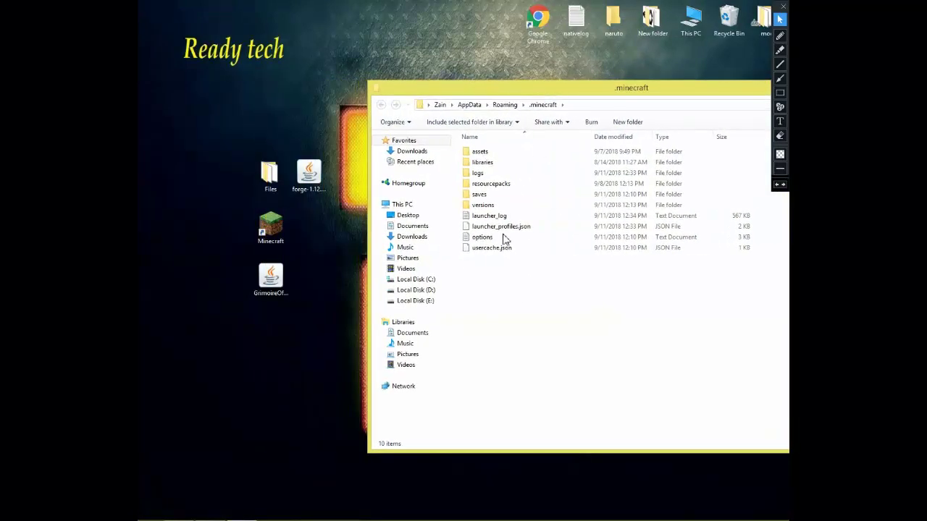
pyautogui.click(489, 207)
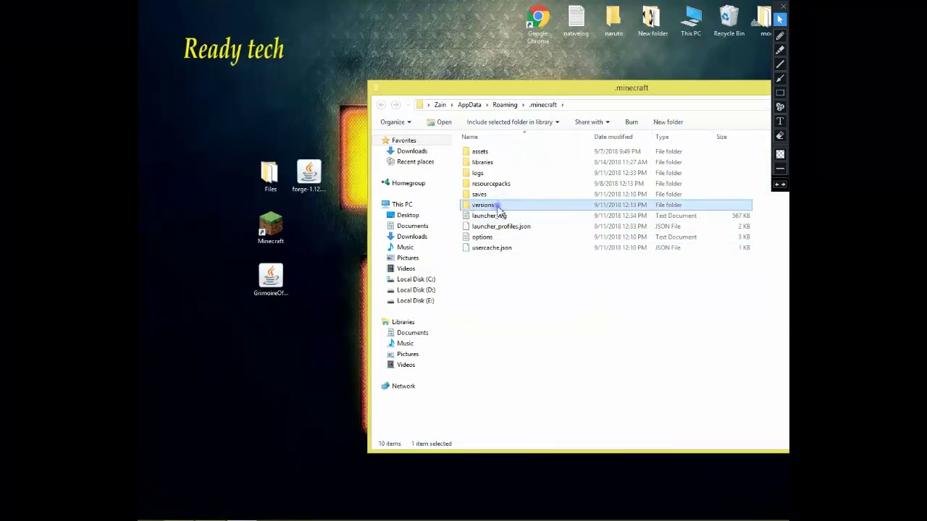
pyautogui.doubleClick(496, 207)
pyautogui.click(501, 171)
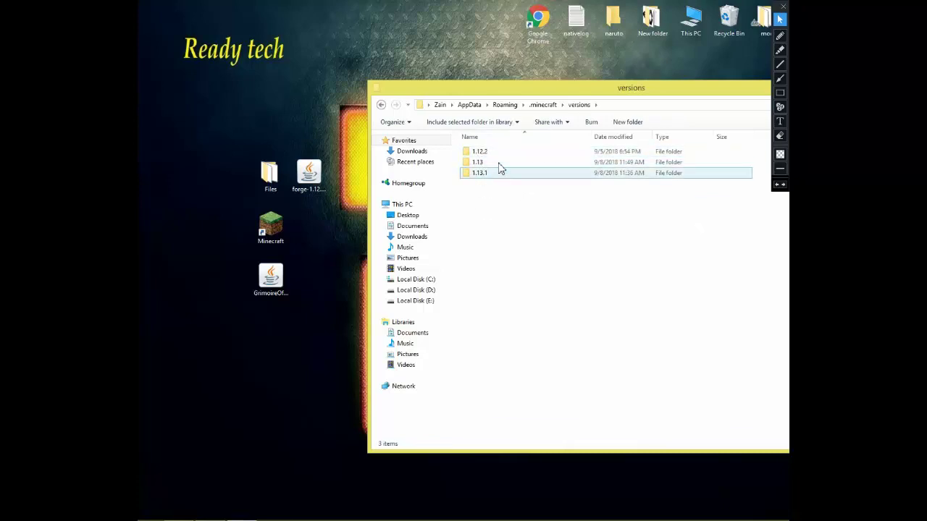
pyautogui.click(498, 153)
pyautogui.moveTo(579, 93); pyautogui.dragTo(405, 99)
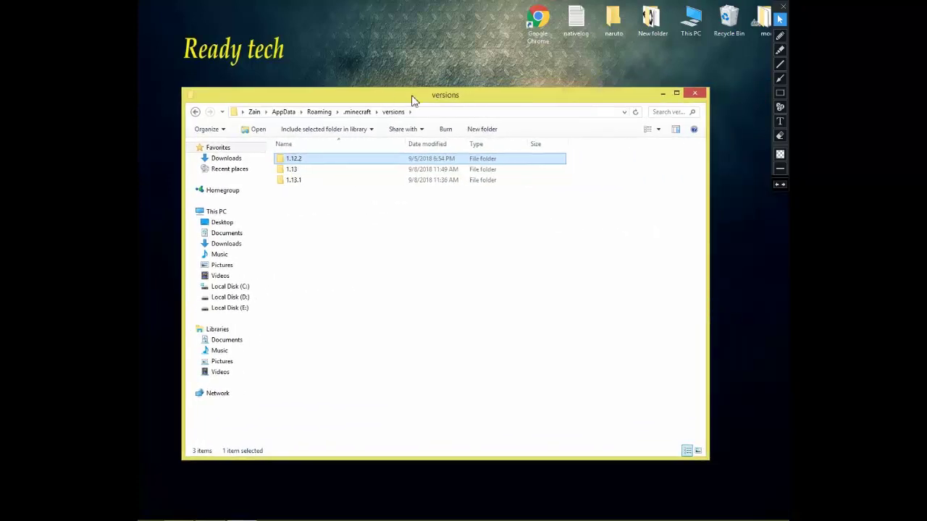
pyautogui.click(700, 99)
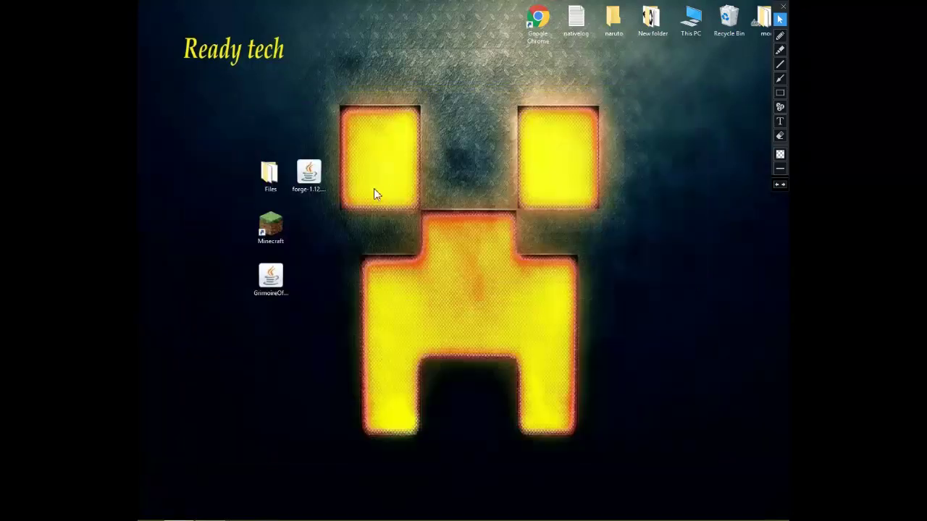
# Step: Run the Forge 1.12.2-14.23.4.2705 installer from the desktop and install the client into the .minecraft folder
pyautogui.click(322, 192)
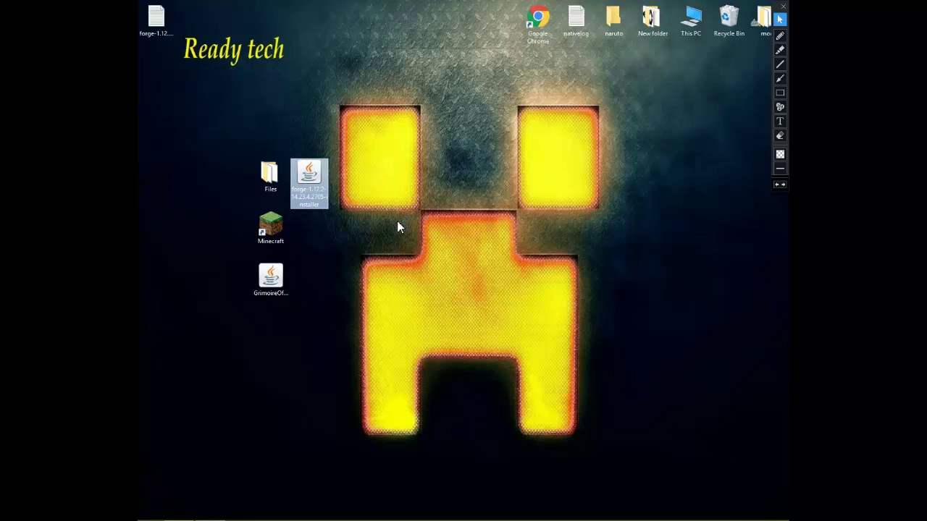
pyautogui.click(434, 254)
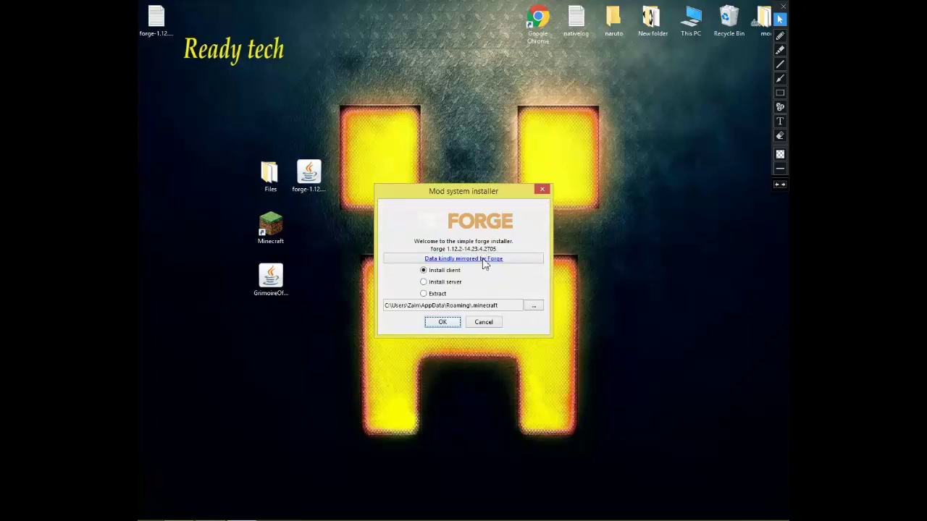
pyautogui.click(448, 324)
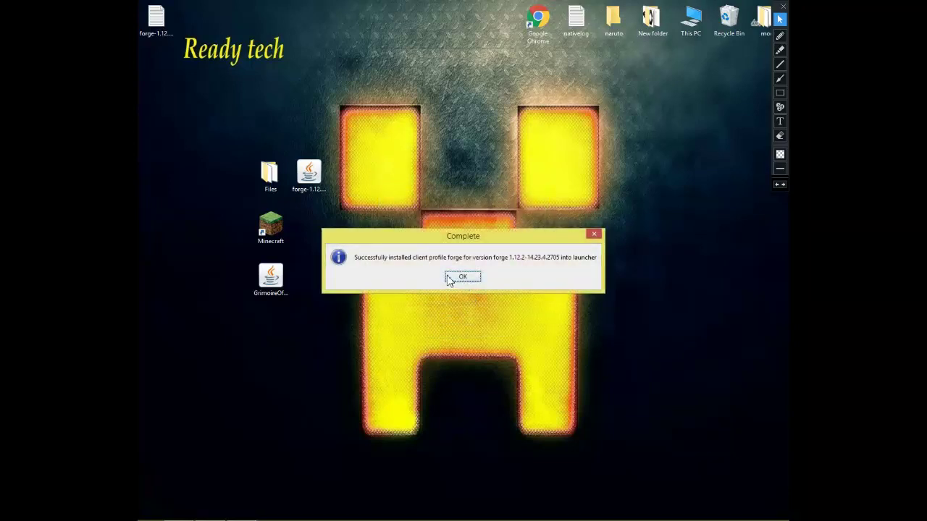
pyautogui.click(464, 279)
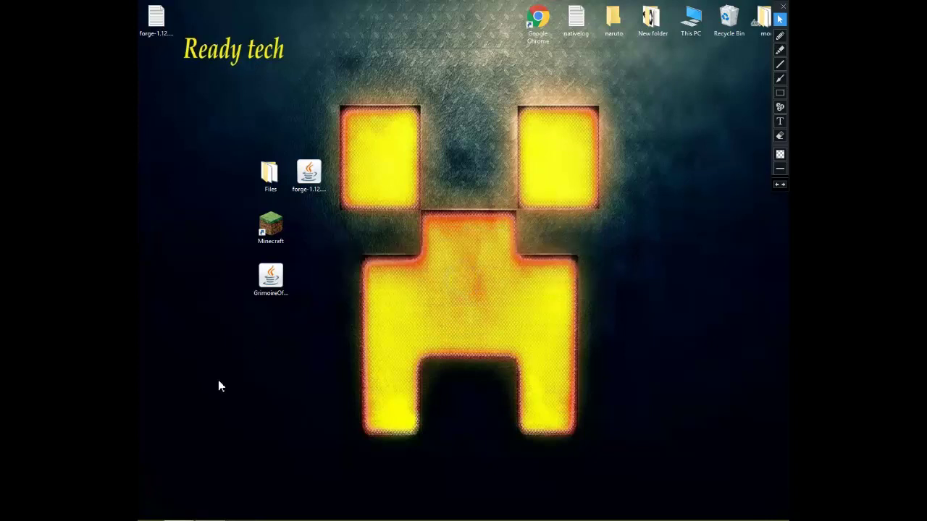
# Step: Reopen the .minecraft folder through the Run dialog, check the Forge entry in its versions folder, and close the window
pyautogui.press('super+r')
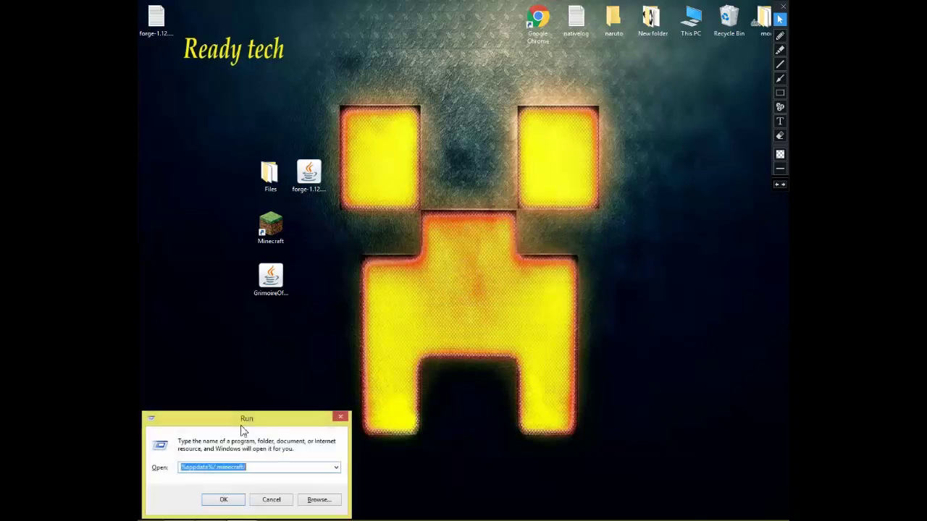
pyautogui.click(258, 464)
pyautogui.click(224, 499)
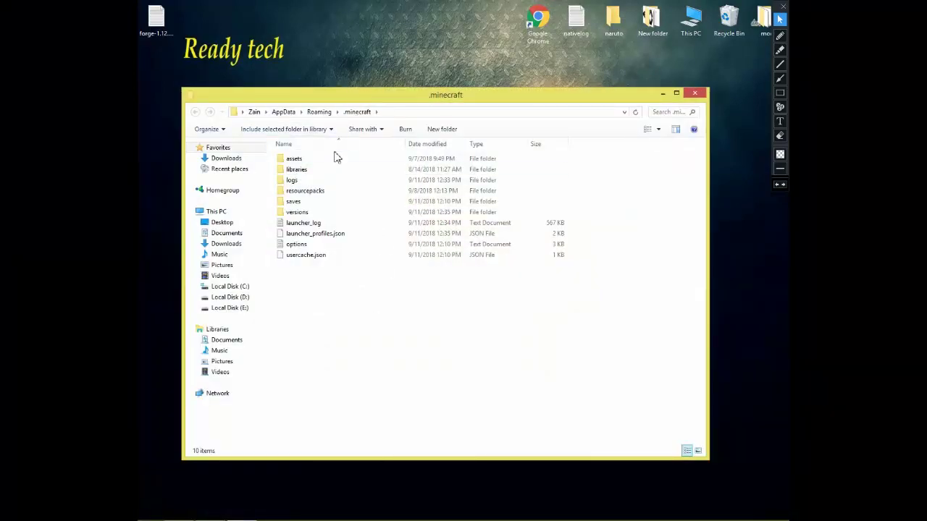
pyautogui.doubleClick(293, 212)
pyautogui.click(327, 170)
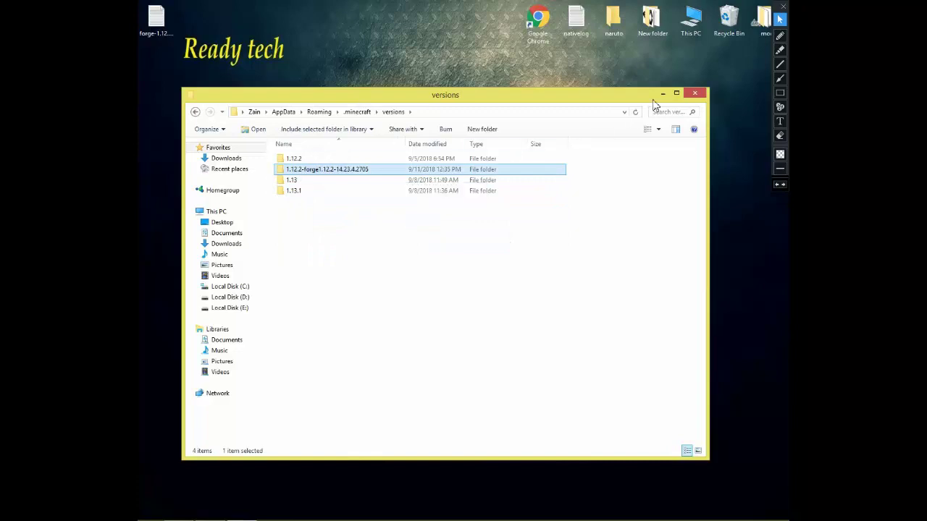
pyautogui.click(695, 93)
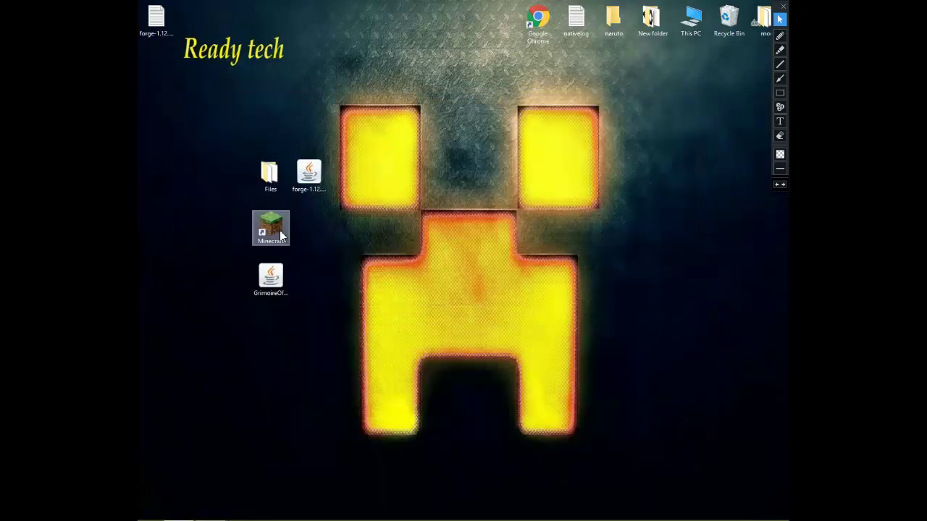
# Step: Open the Minecraft launcher and save a new launch configuration named "Ready tech" that uses release 1.12.2-forge1.12.2-14.23.4.2705
pyautogui.doubleClick(279, 230)
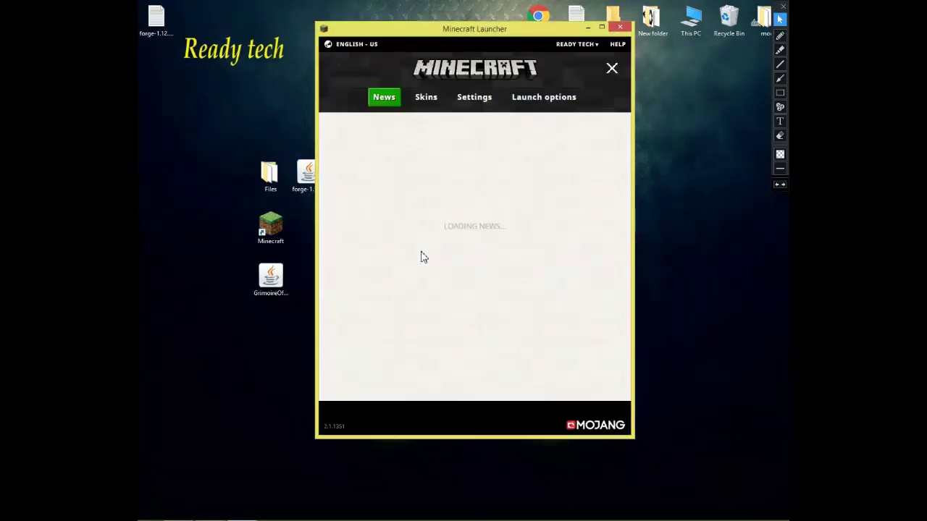
pyautogui.click(520, 103)
pyautogui.click(445, 160)
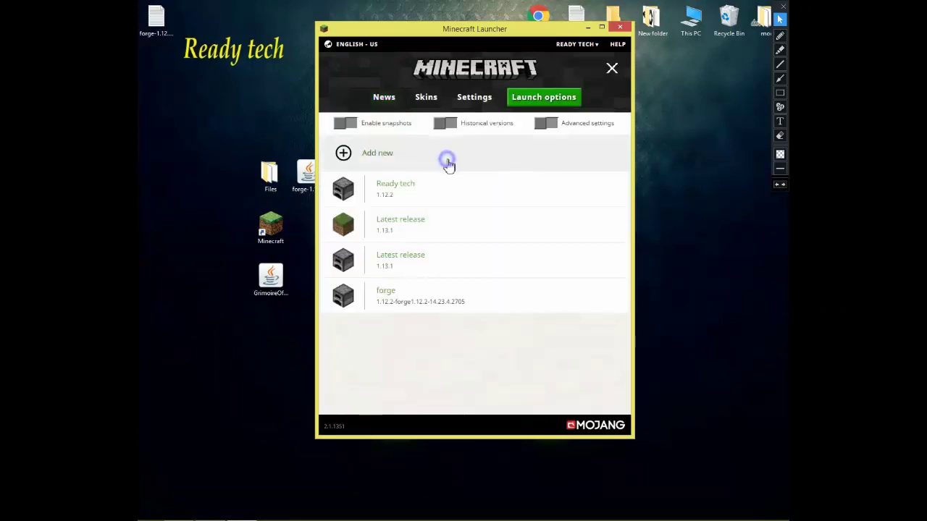
pyautogui.click(487, 185)
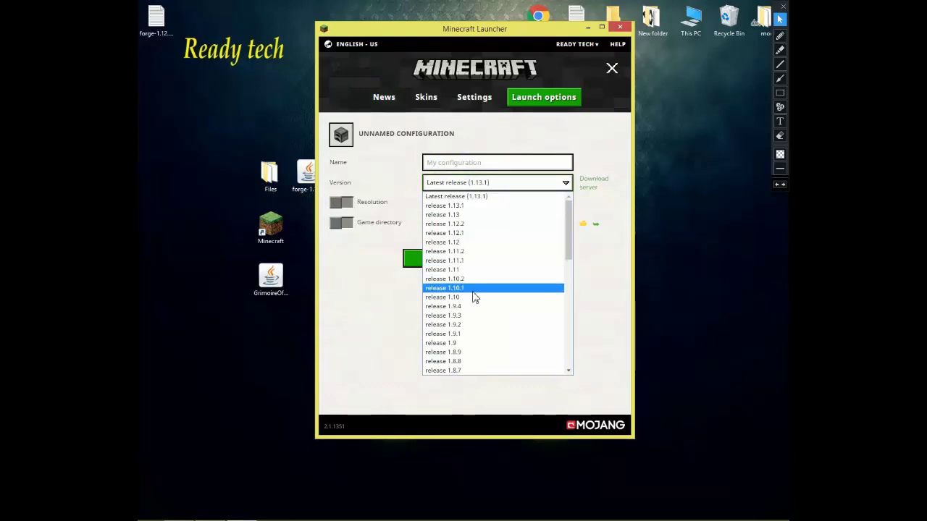
pyautogui.scroll(-1, 570, 241)
pyautogui.moveTo(571, 241); pyautogui.dragTo(567, 351)
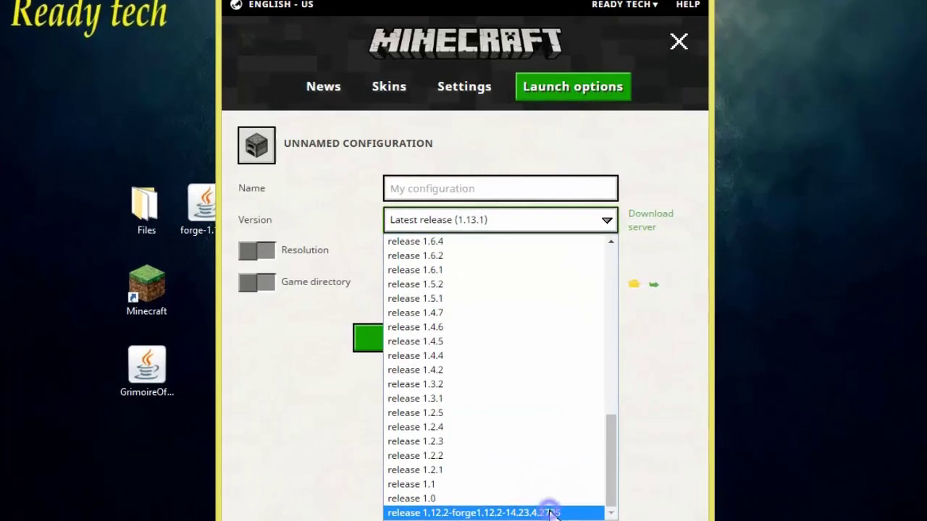
pyautogui.click(551, 512)
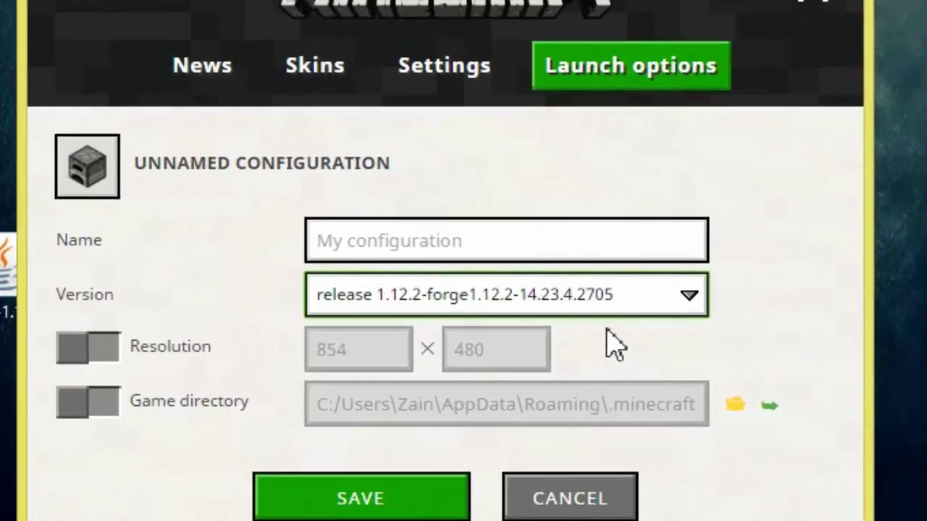
pyautogui.click(446, 243)
pyautogui.write('ady tech')
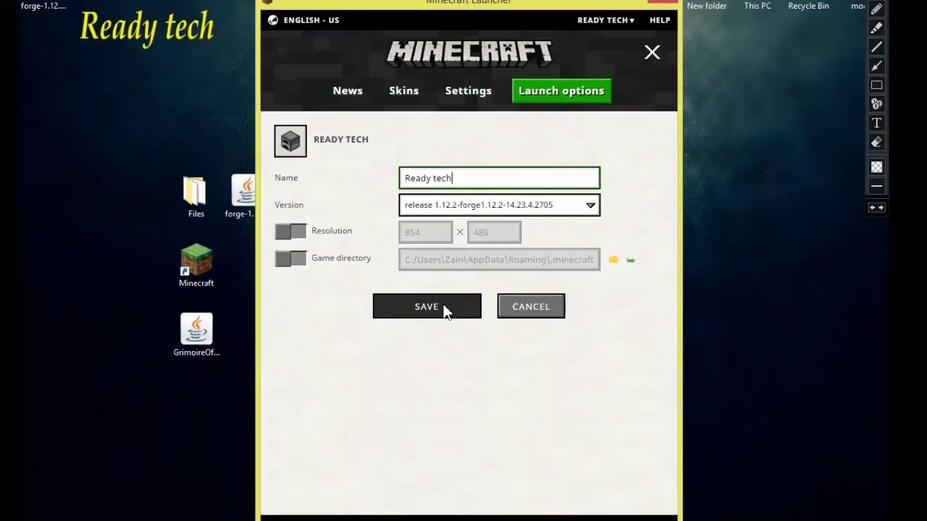
pyautogui.click(396, 498)
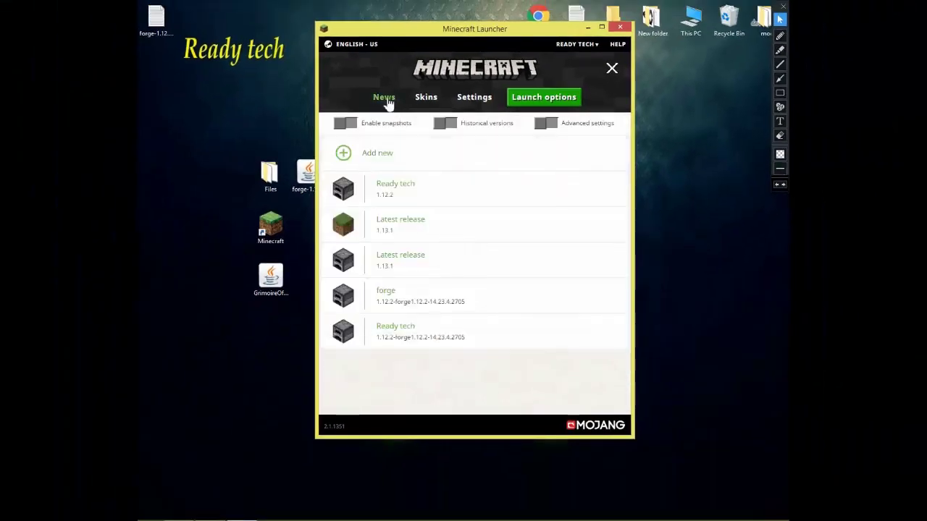
# Step: Start Minecraft with the "Ready tech" launch configuration that uses version 1.12.2-forge1.12.2-14.23.4.2705
pyautogui.click(385, 103)
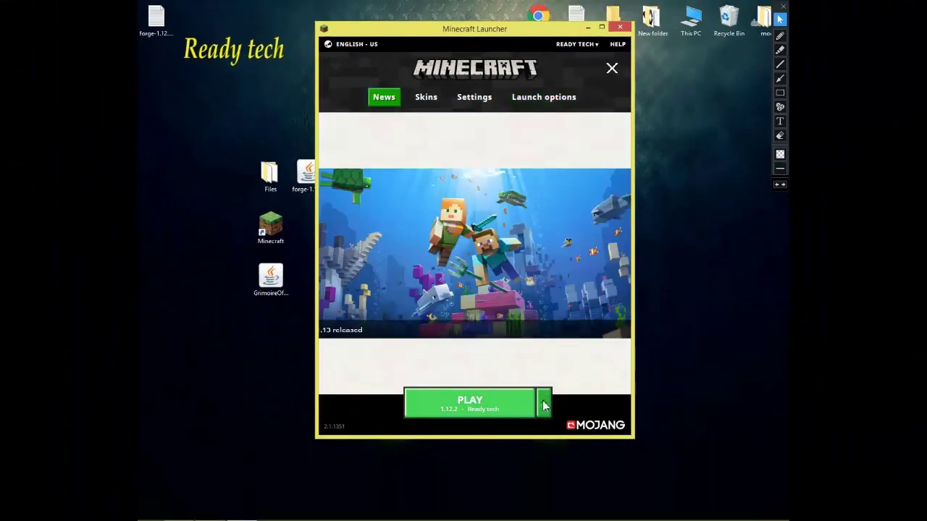
pyautogui.click(544, 407)
pyautogui.scroll(-1, 470, 355)
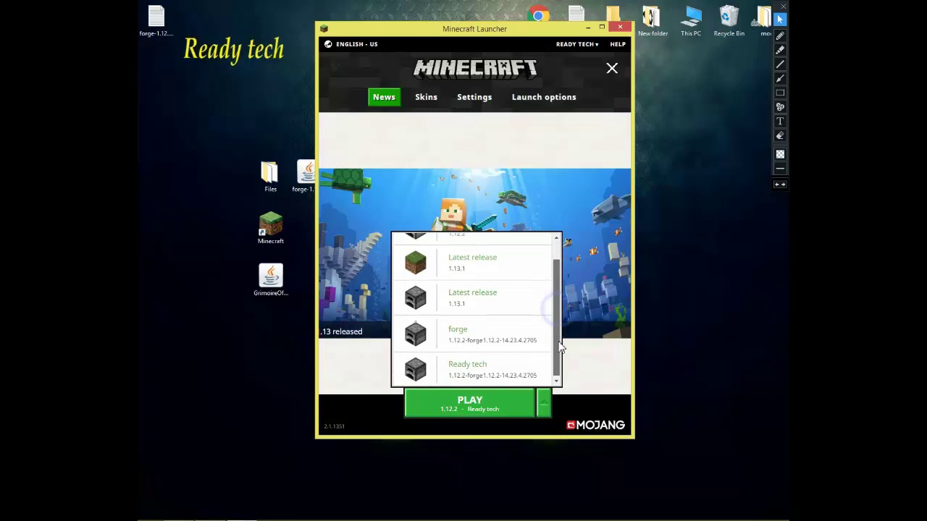
pyautogui.click(472, 369)
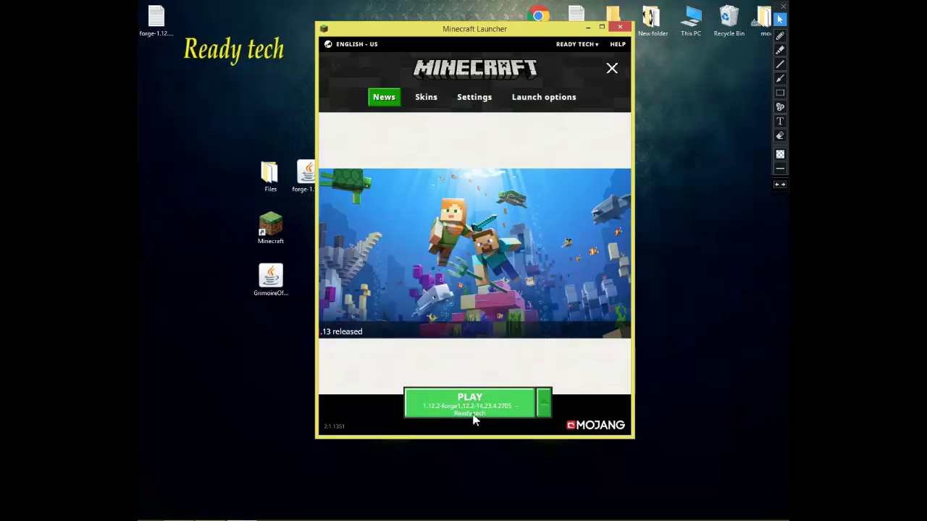
pyautogui.click(529, 407)
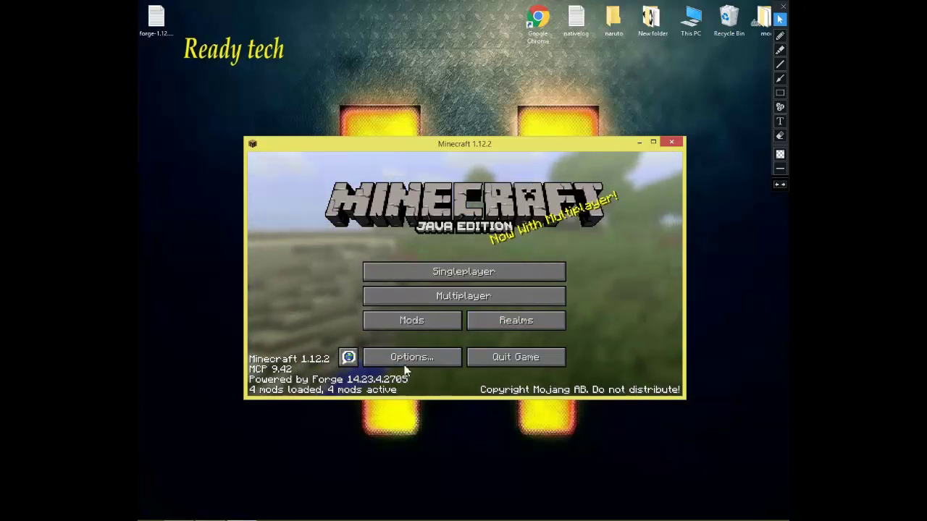
# Step: Examine the Minecraft Forge entry in the game's mod list, and quit the game from the main menu
pyautogui.click(400, 322)
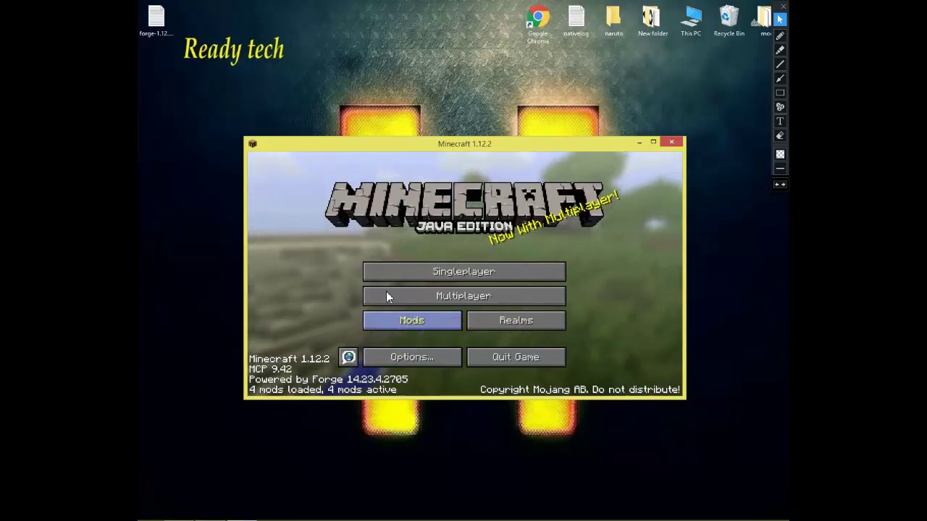
pyautogui.moveTo(373, 249); pyautogui.dragTo(374, 302)
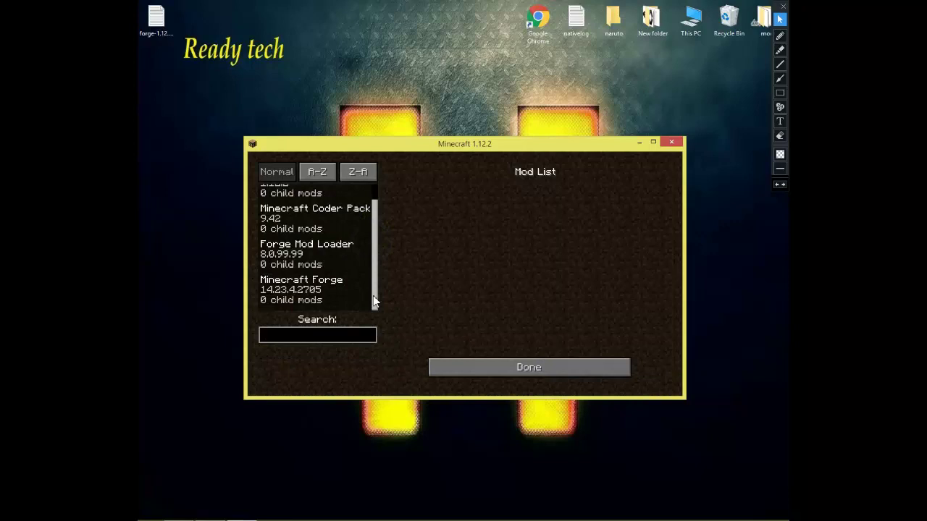
pyautogui.click(329, 291)
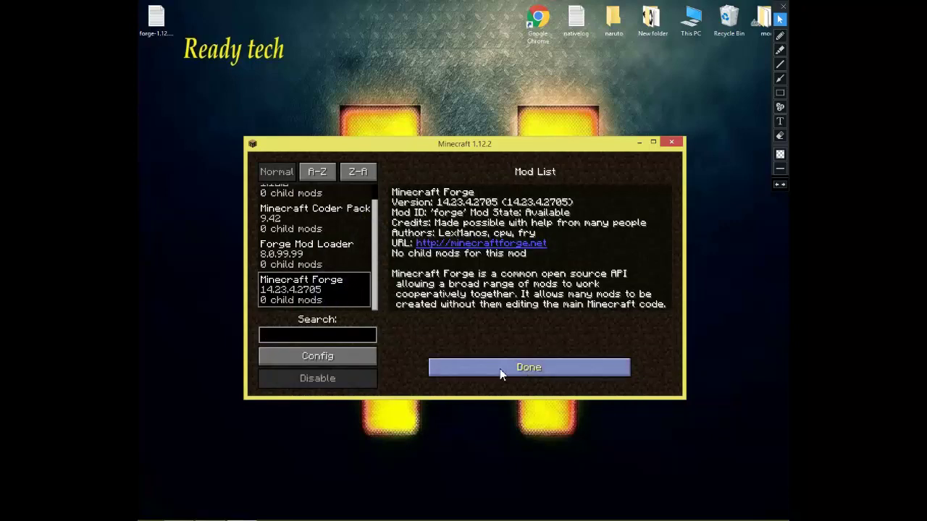
pyautogui.click(529, 368)
pyautogui.click(517, 357)
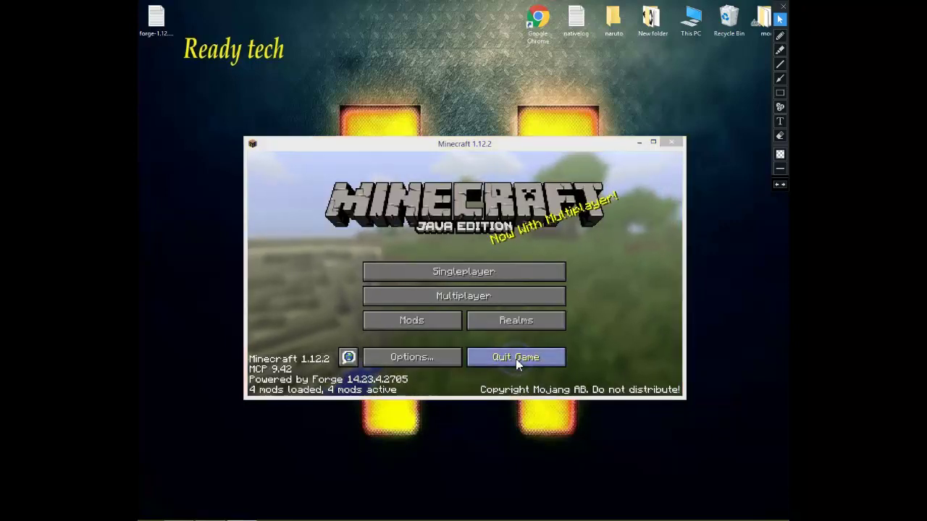
# Step: Open the mods folder inside the .minecraft folder, reaching it by running %appdata%/.minecraft/ from the Run dialog
pyautogui.click(272, 289)
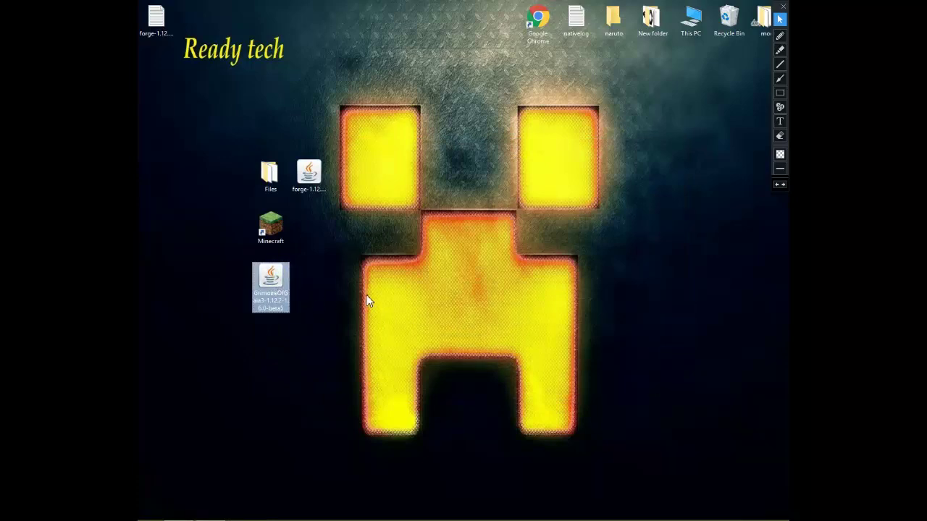
pyautogui.press('super+r')
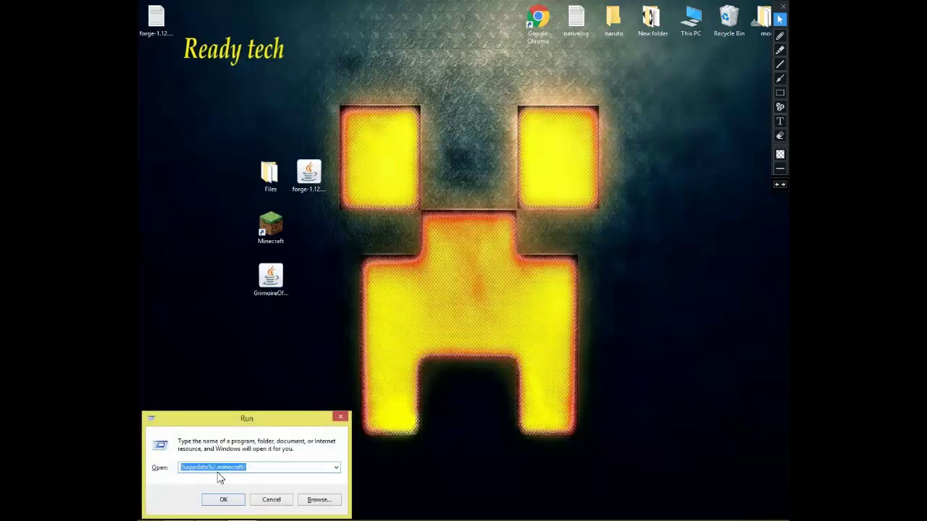
pyautogui.click(225, 500)
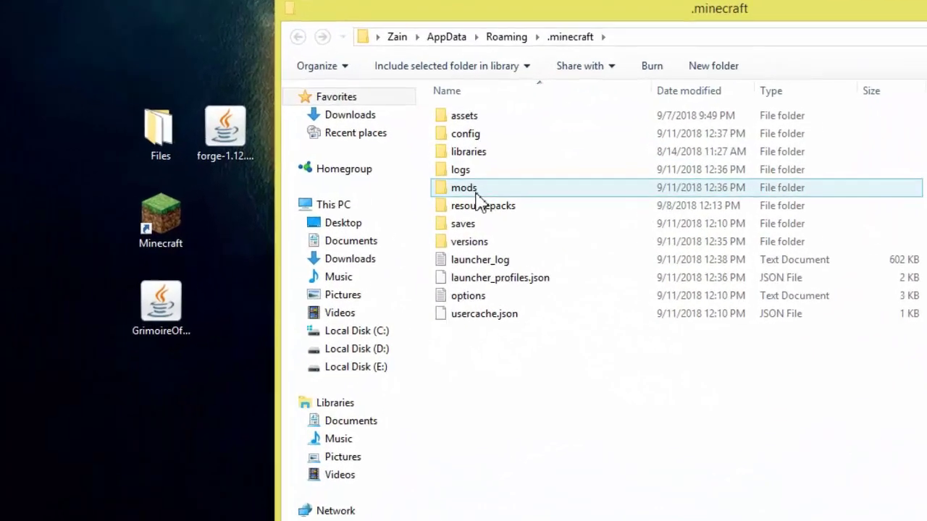
pyautogui.click(317, 201)
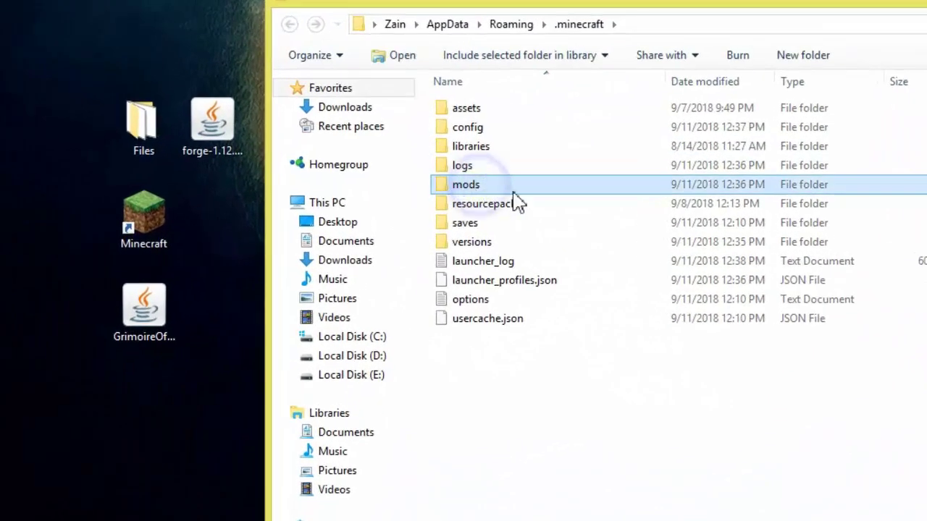
pyautogui.doubleClick(506, 190)
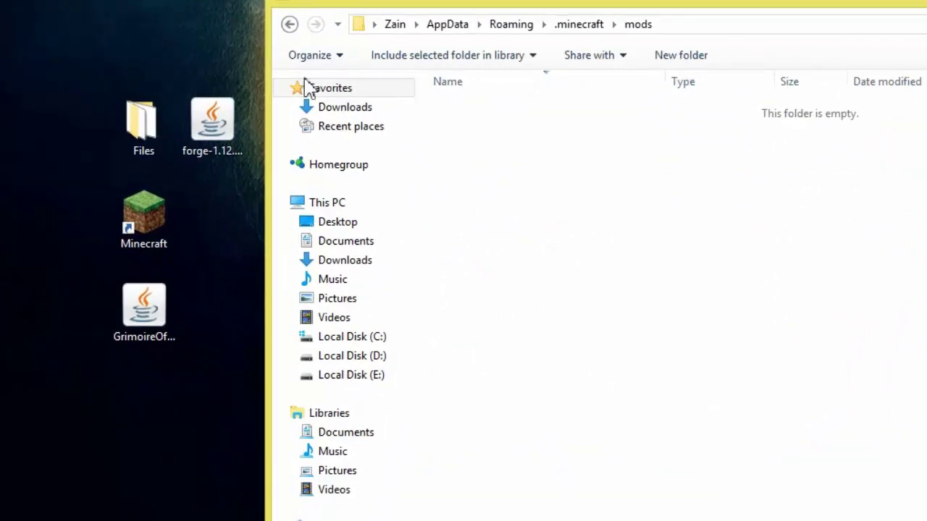
# Step: Move the GrimoireOfGaia3-1.12.2-1.6.0-beta5 file from the desktop into the .minecraft mods folder, and minimize the folder window
pyautogui.click(160, 297)
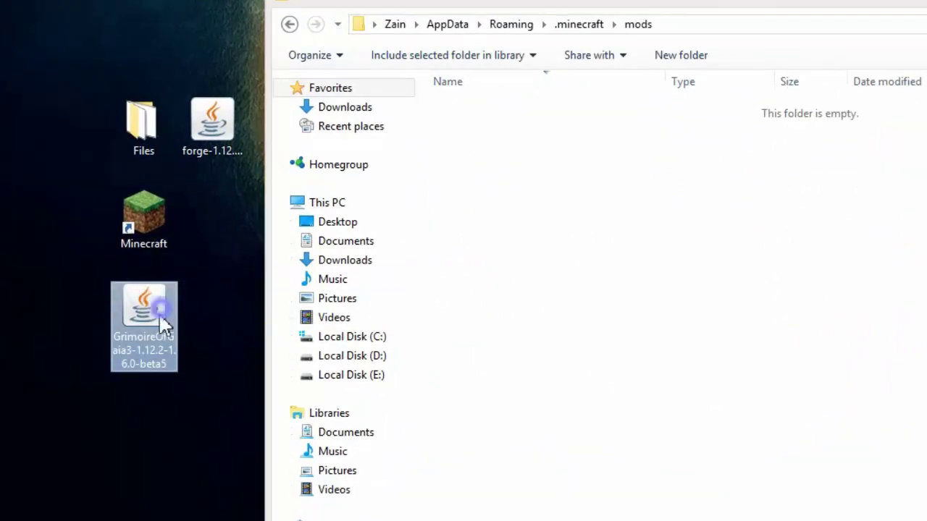
pyautogui.moveTo(160, 322); pyautogui.dragTo(500, 253)
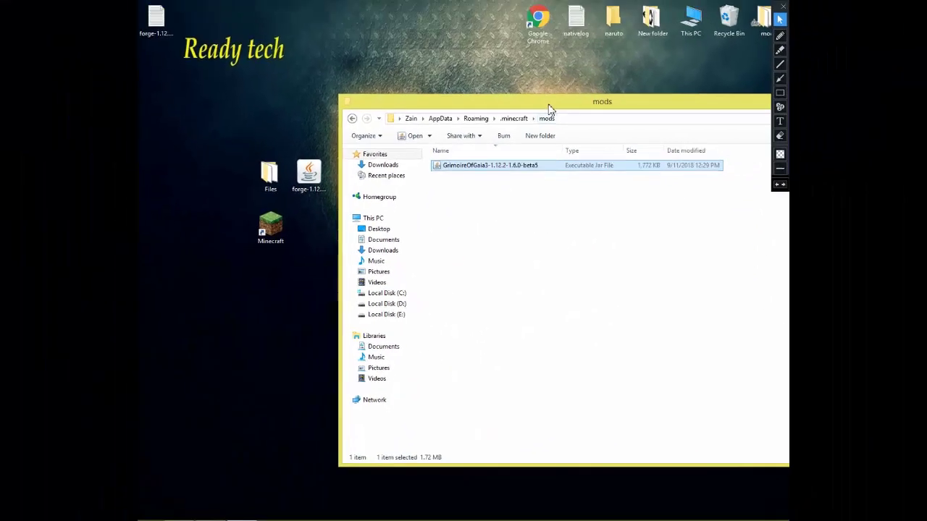
pyautogui.moveTo(548, 108); pyautogui.dragTo(447, 118)
pyautogui.click(416, 187)
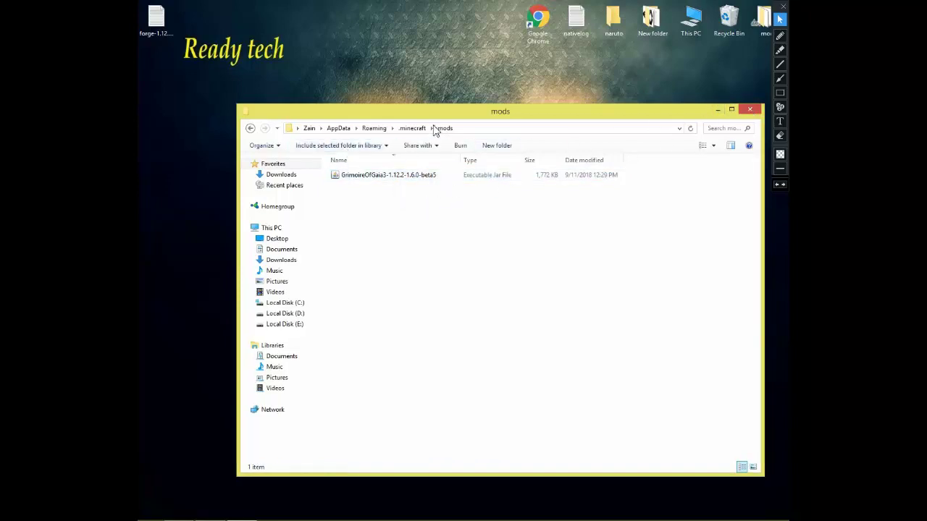
pyautogui.click(731, 109)
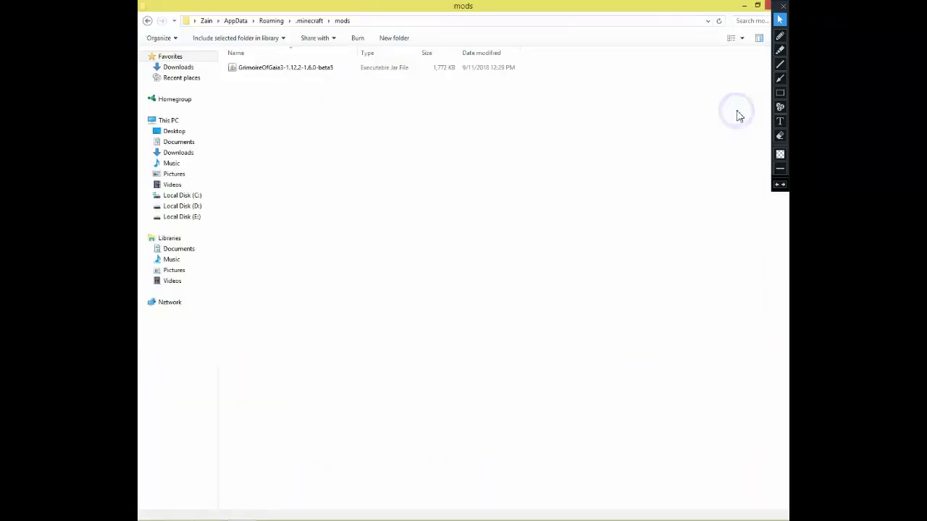
pyautogui.click(744, 6)
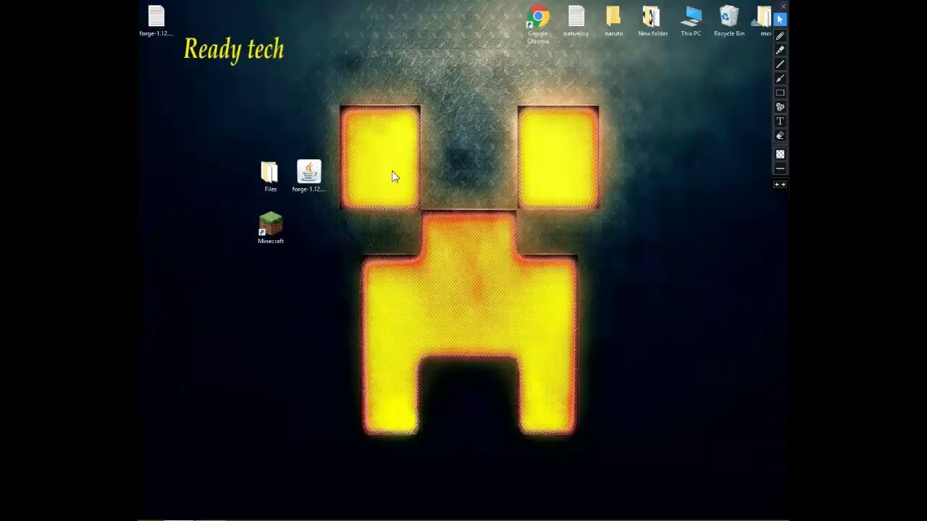
# Step: Start Minecraft with the "Ready tech" Forge configuration and examine the Grimoire of Gaia 3 entry in the game's mod list
pyautogui.doubleClick(275, 228)
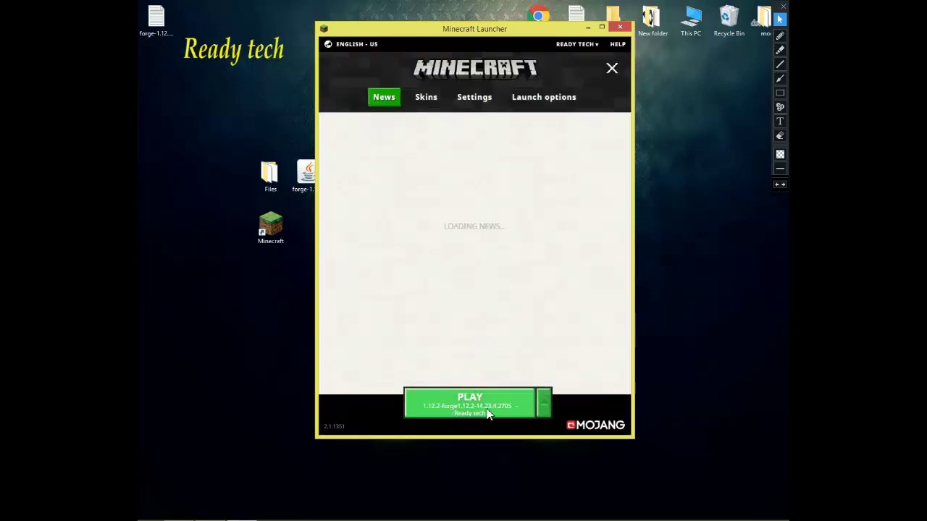
pyautogui.click(467, 410)
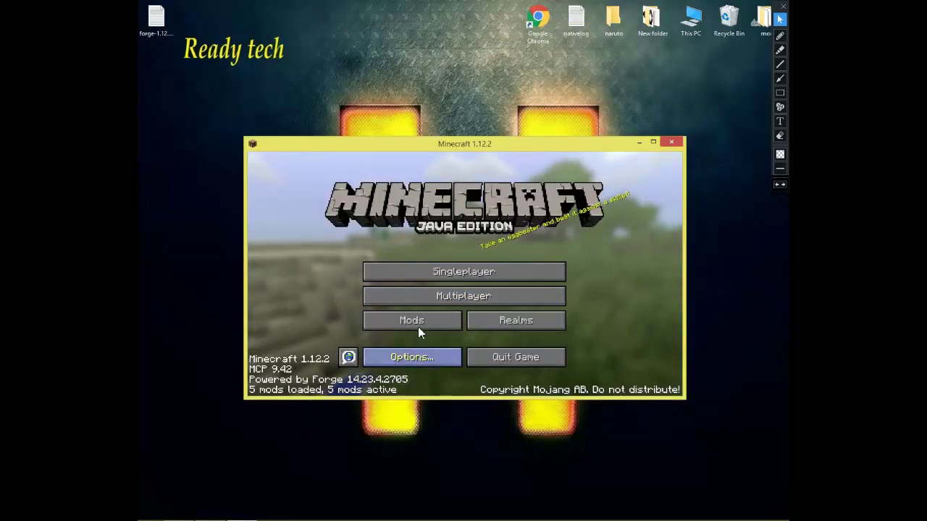
pyautogui.click(404, 323)
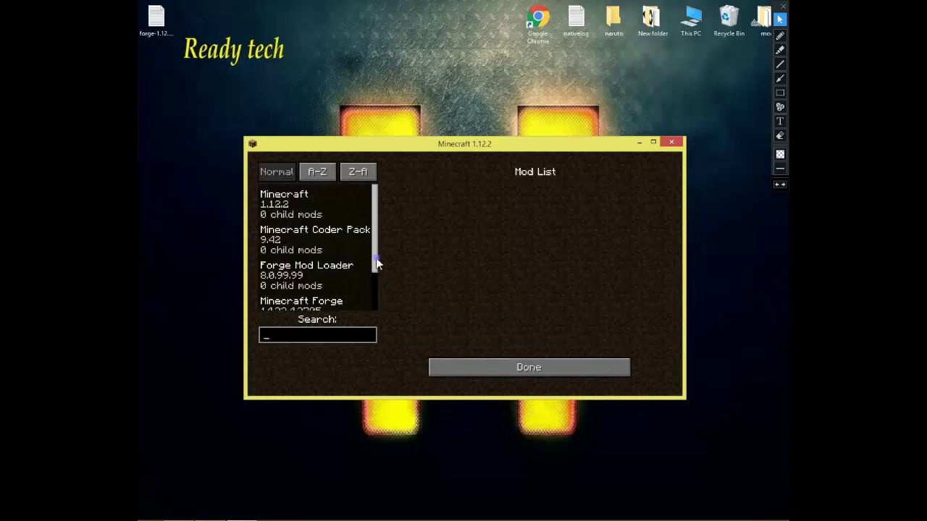
pyautogui.moveTo(376, 265); pyautogui.dragTo(376, 317)
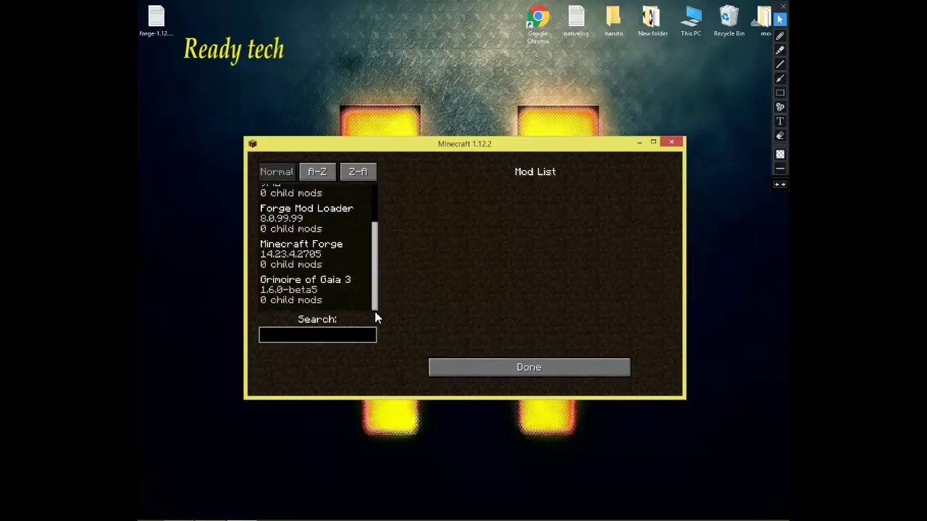
pyautogui.click(292, 291)
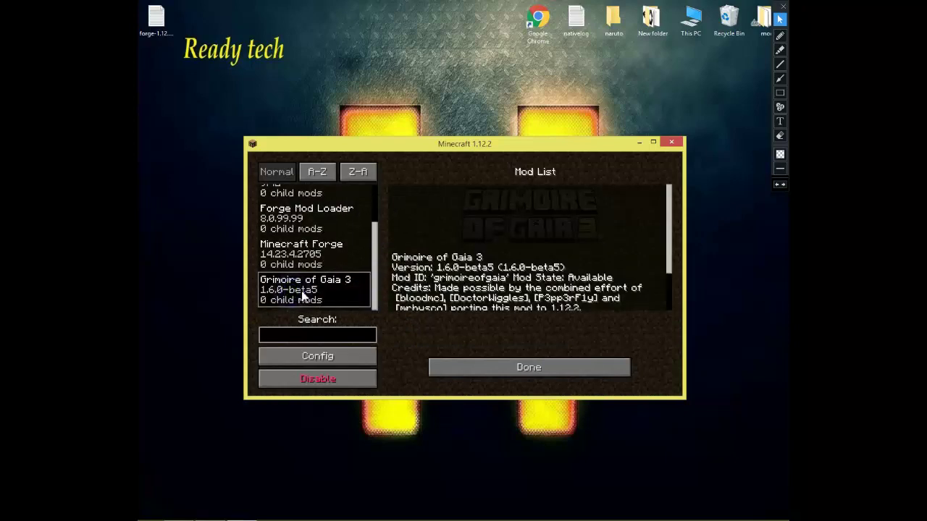
pyautogui.click(499, 366)
# Step: Begin a new singleplayer world and name it "Ready tech"
pyautogui.click(464, 271)
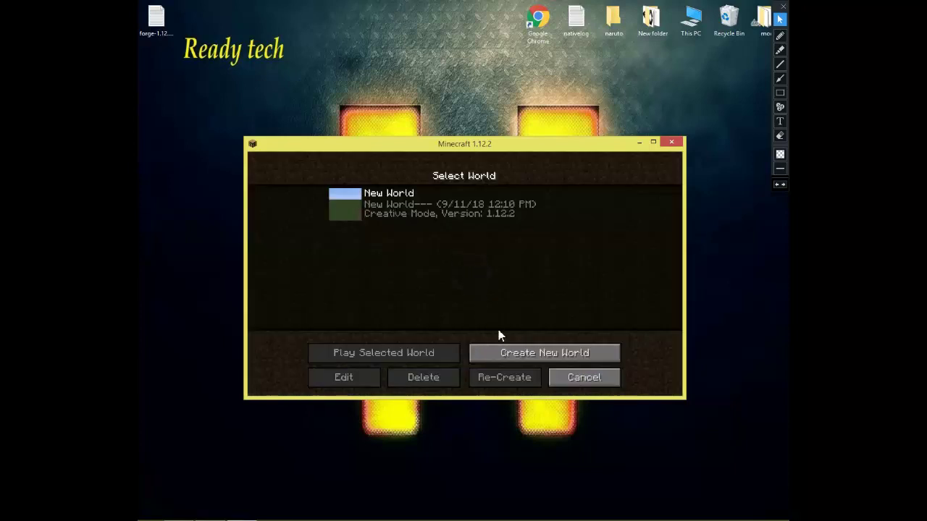
pyautogui.click(518, 353)
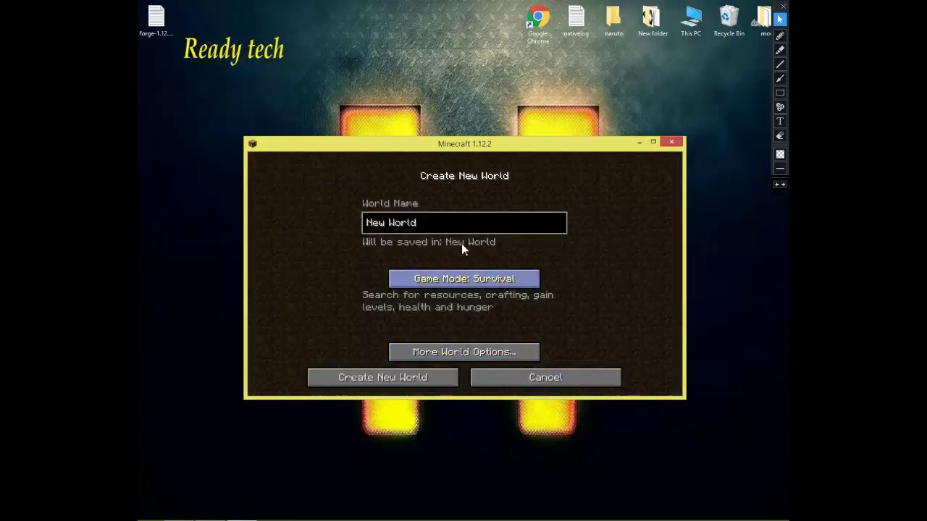
pyautogui.press('BackSpace')
pyautogui.press('BackSpace')
pyautogui.press('BackSpace')
pyautogui.press('BackSpace')
pyautogui.press('BackSpace')
pyautogui.press('BackSpace')
pyautogui.press('BackSpace')
pyautogui.press('BackSpace')
pyautogui.press('BackSpace')
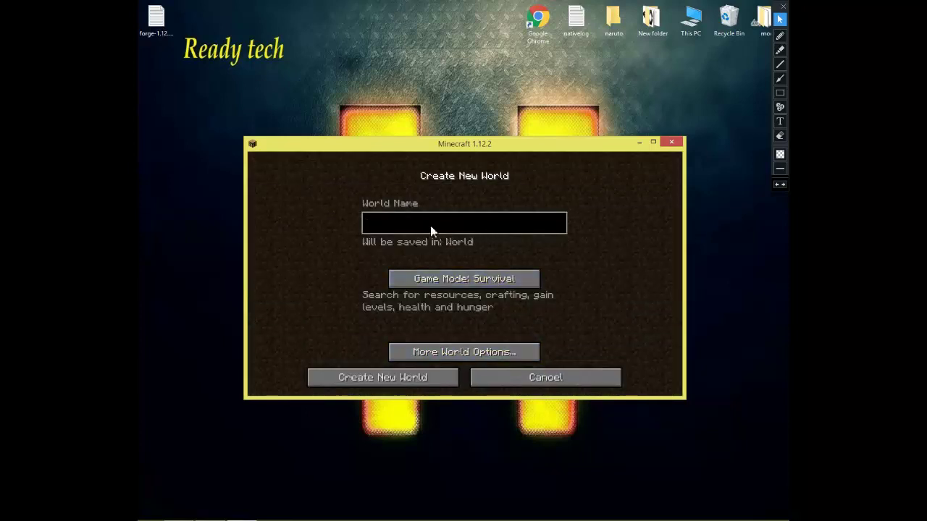
pyautogui.write('Ready tech')
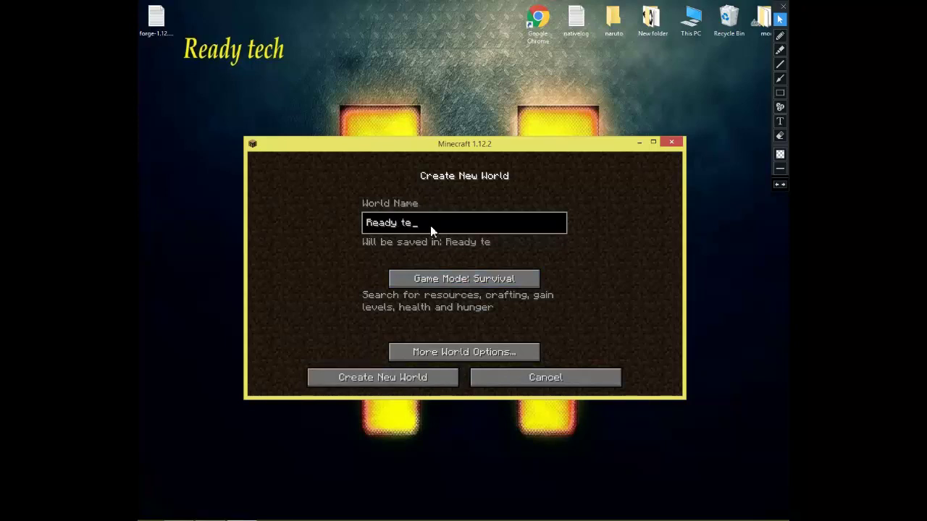
# Step: Set the new world's game mode to Creative, turn the bonus chest on, and create the world
pyautogui.click(463, 279)
pyautogui.click(460, 351)
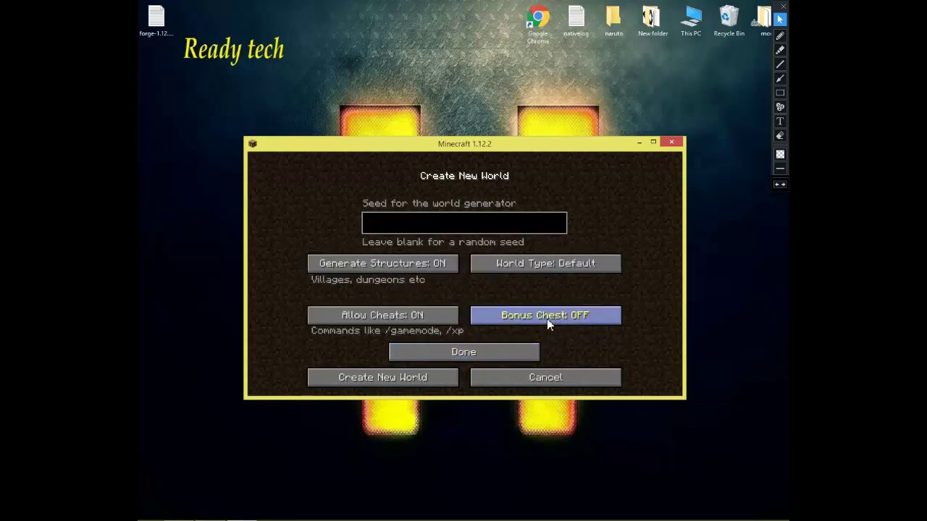
pyautogui.click(546, 317)
pyautogui.click(492, 352)
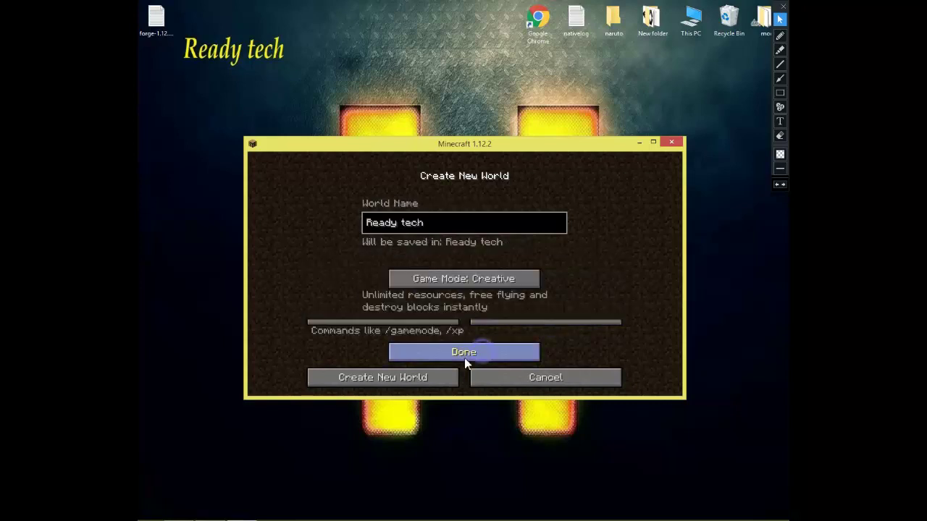
pyautogui.click(388, 379)
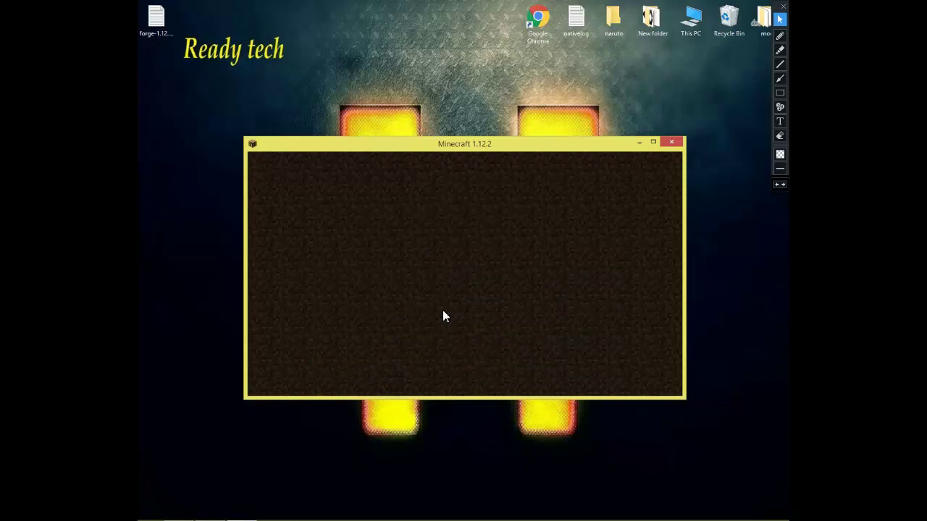